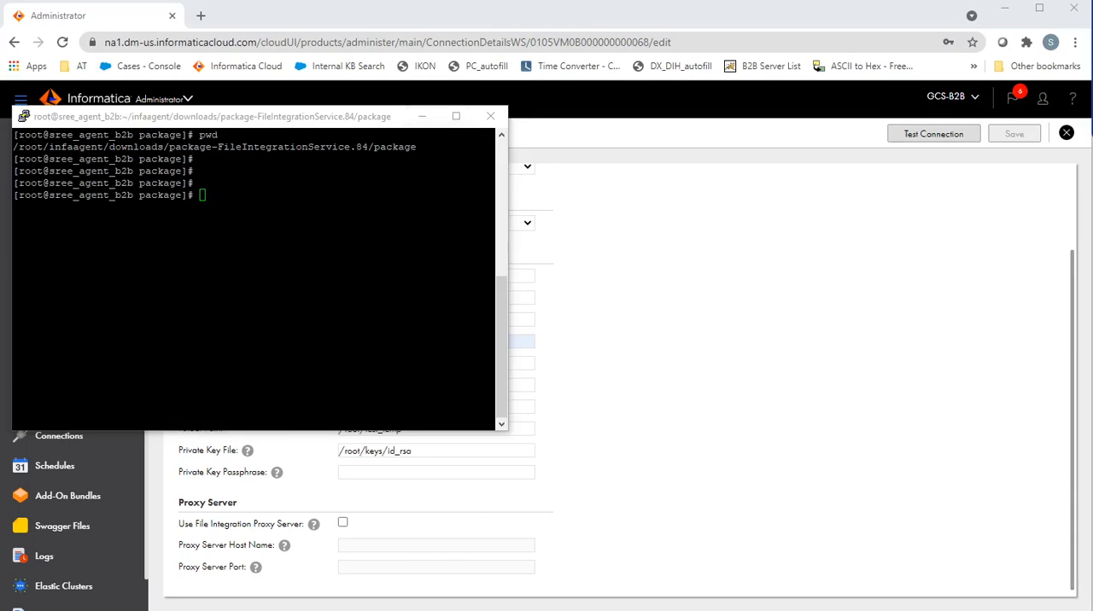
Step: List the contents of the agent's package directory in long format, sorted by reverse modification time
{"action": "left_click", "coordinate": [367, 230]}
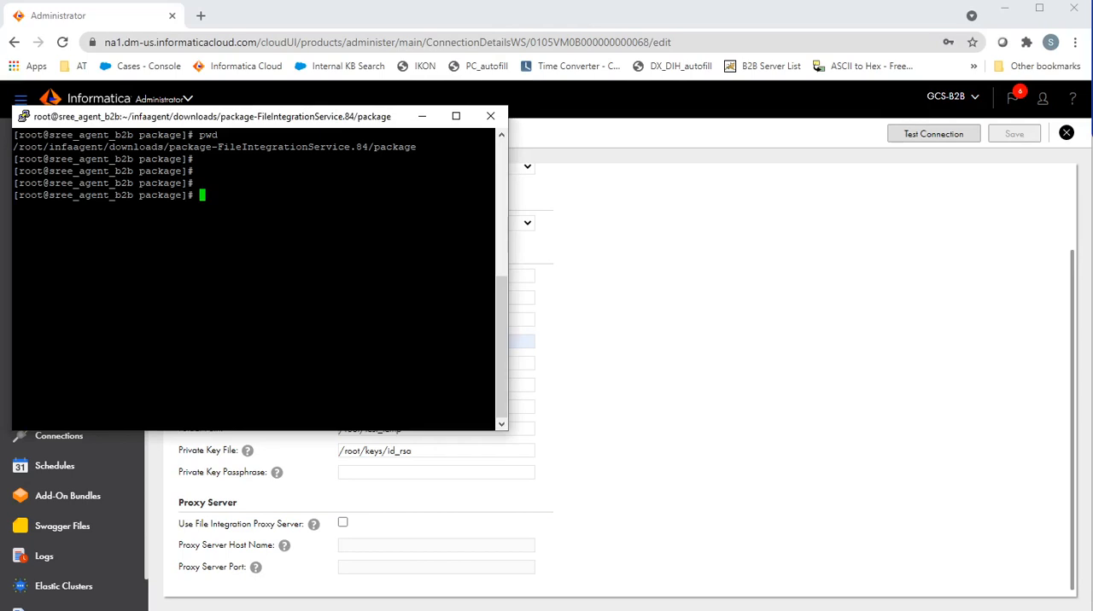
{"action": "type", "text": "ls- lt"}
{"action": "key", "text": "BackSpace"}
{"action": "key", "text": "BackSpace"}
{"action": "key", "text": "BackSpace"}
{"action": "key", "text": "BackSpace"}
{"action": "type", "text": "-lrt"}
{"action": "key", "text": "Return"}
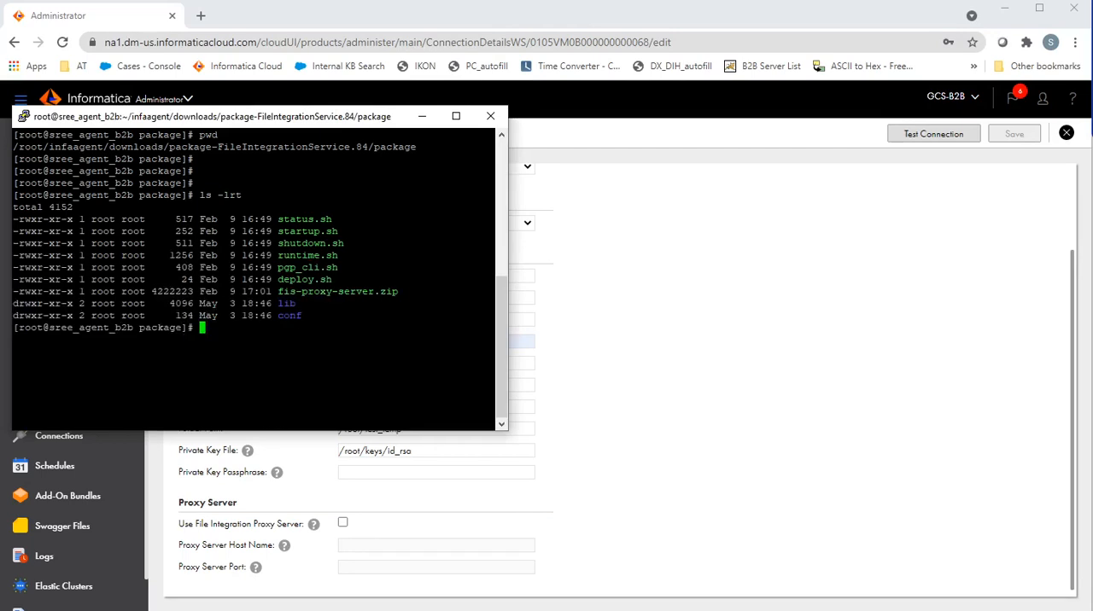
Step: Highlight the package directory path and the fis-proxy-server.zip file in the terminal output
{"action": "double_click", "coordinate": [321, 292]}
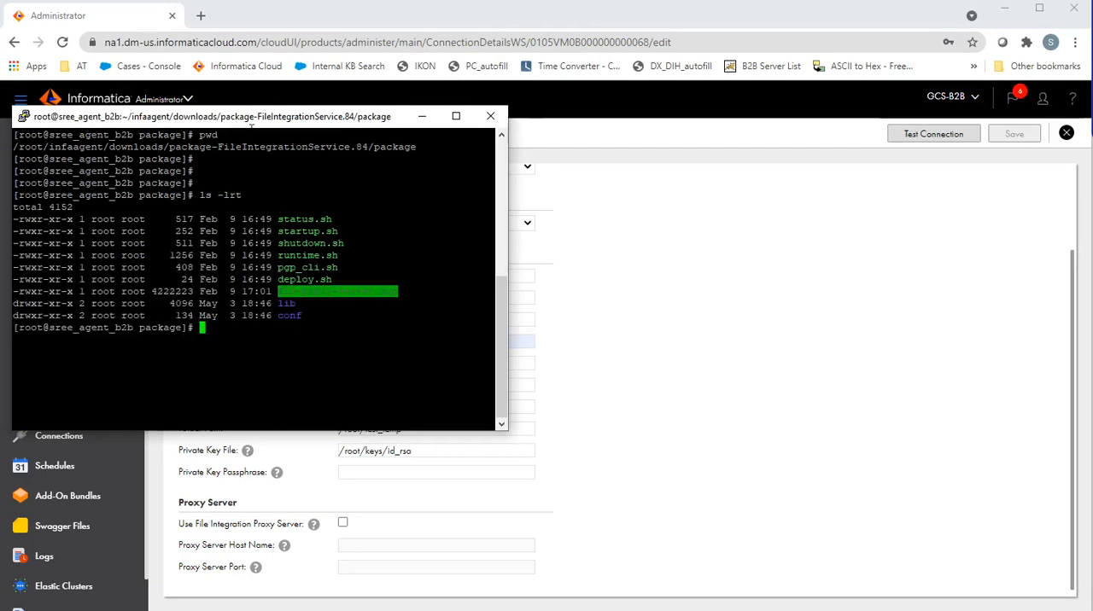
{"action": "triple_click", "coordinate": [62, 147]}
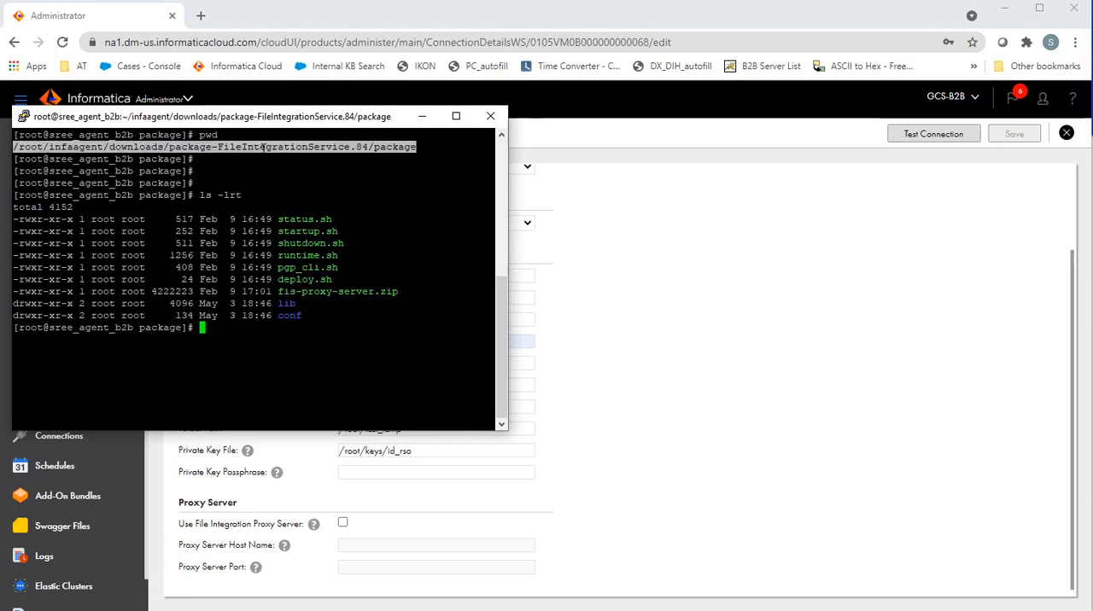
{"action": "double_click", "coordinate": [73, 147]}
{"action": "left_click", "coordinate": [129, 147]}
{"action": "double_click", "coordinate": [128, 147]}
{"action": "double_click", "coordinate": [348, 291]}
{"action": "key", "text": "ctrl+c"}
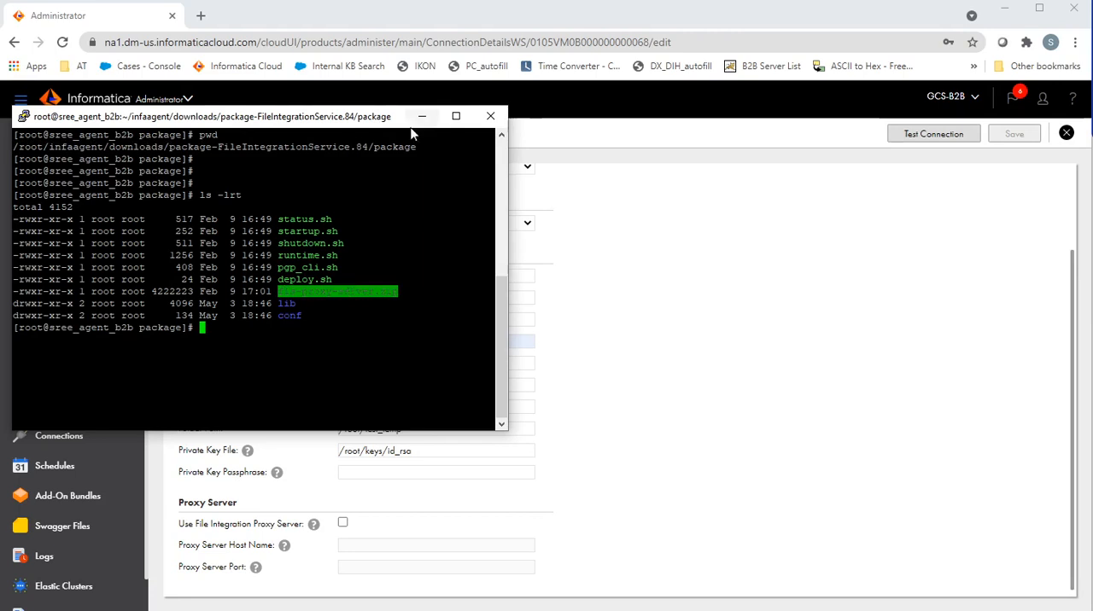
Step: Switch to the geervm02 terminal, then show the fis_proxy directory's path and its detailed file listing
{"action": "left_click", "coordinate": [427, 610]}
{"action": "left_click", "coordinate": [476, 601]}
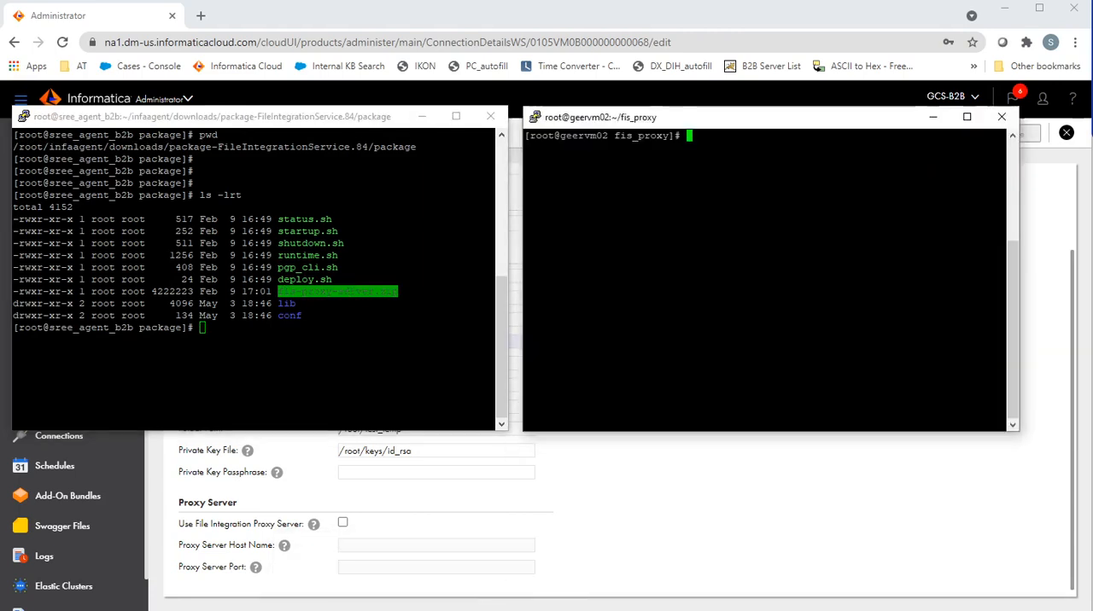
{"action": "left_click", "coordinate": [422, 116]}
{"action": "left_click_drag", "start_coordinate": [659, 128], "coordinate": [444, 161]}
{"action": "type", "text": "pwd"}
{"action": "key", "text": "Return"}
{"action": "type", "text": "ls -lrt"}
{"action": "key", "text": "Return"}
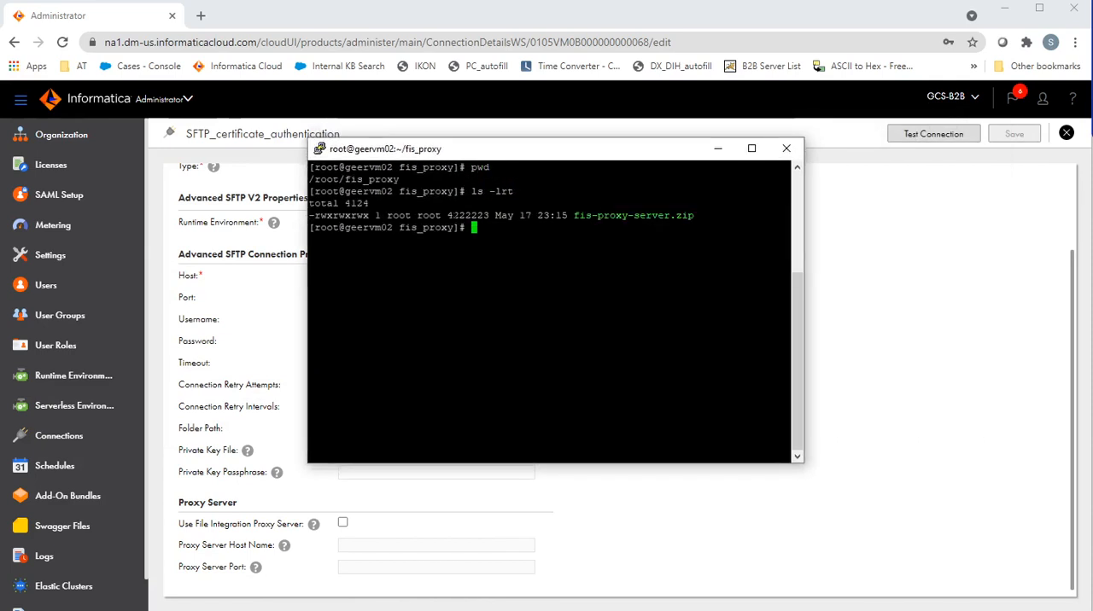
Step: Unzip fis-proxy-server.zip into the fis_proxy directory
{"action": "key", "text": "Return"}
{"action": "key", "text": "Return"}
{"action": "type", "text": "unzip"}
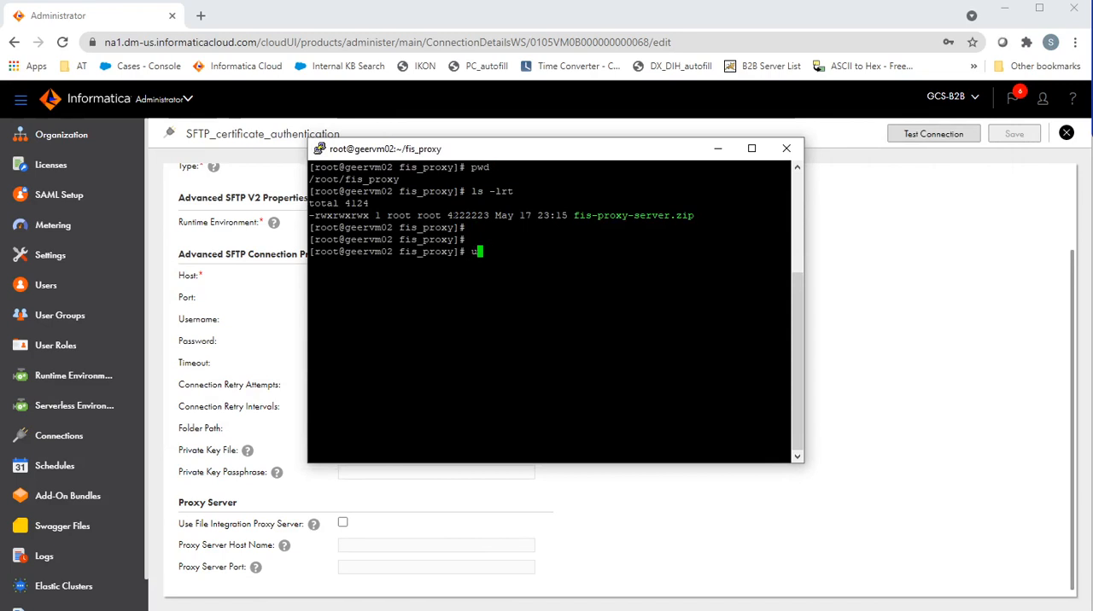
{"action": "double_click", "coordinate": [605, 215]}
{"action": "right_click", "coordinate": [605, 215]}
{"action": "key", "text": "Return"}
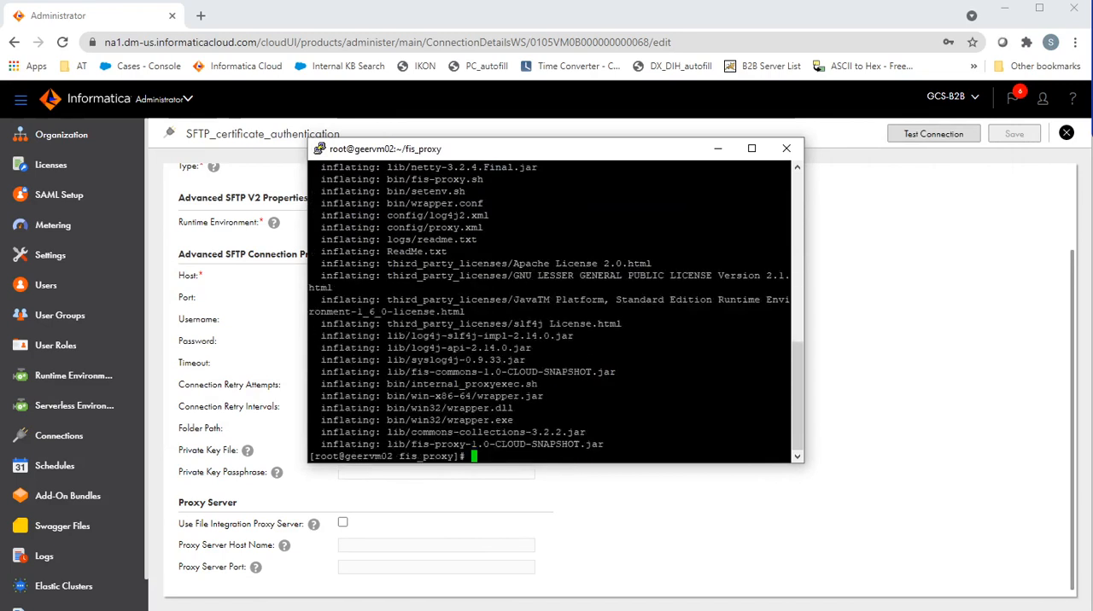
Step: List the files and folders extracted into the fis_proxy directory in long format
{"action": "key", "text": "Return"}
{"action": "key", "text": "Return"}
{"action": "type", "text": "ls -lrt"}
{"action": "key", "text": "Return"}
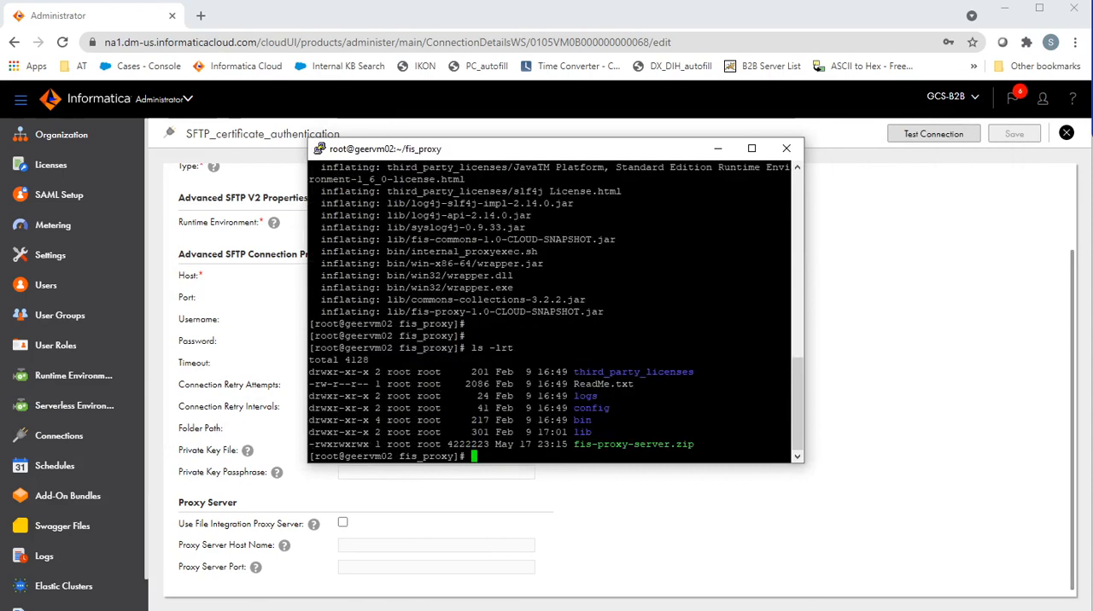
{"action": "key", "text": "Return"}
{"action": "key", "text": "Return"}
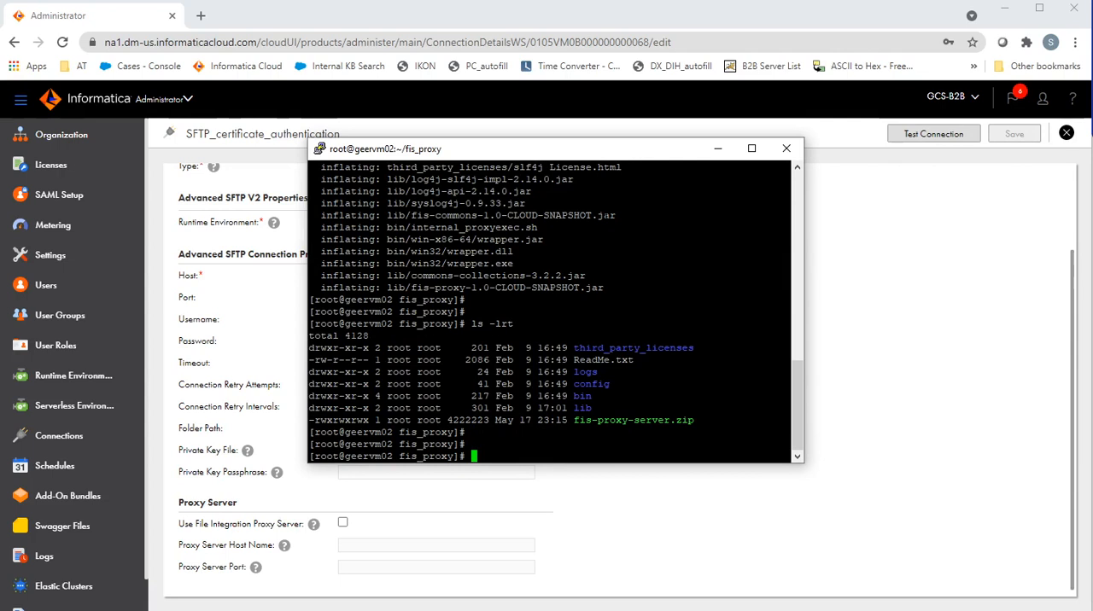
Step: Check the Java version installed on the proxy machine and highlight the version number
{"action": "type", "text": "java -version"}
{"action": "key", "text": "Return"}
{"action": "key", "text": "Return"}
{"action": "key", "text": "Return"}
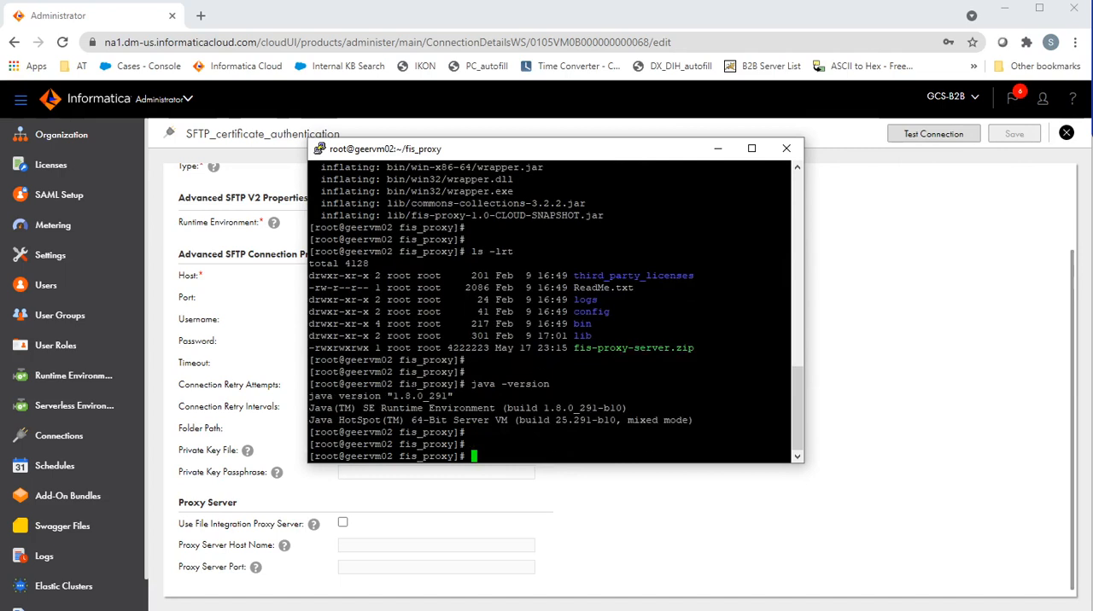
{"action": "double_click", "coordinate": [415, 396]}
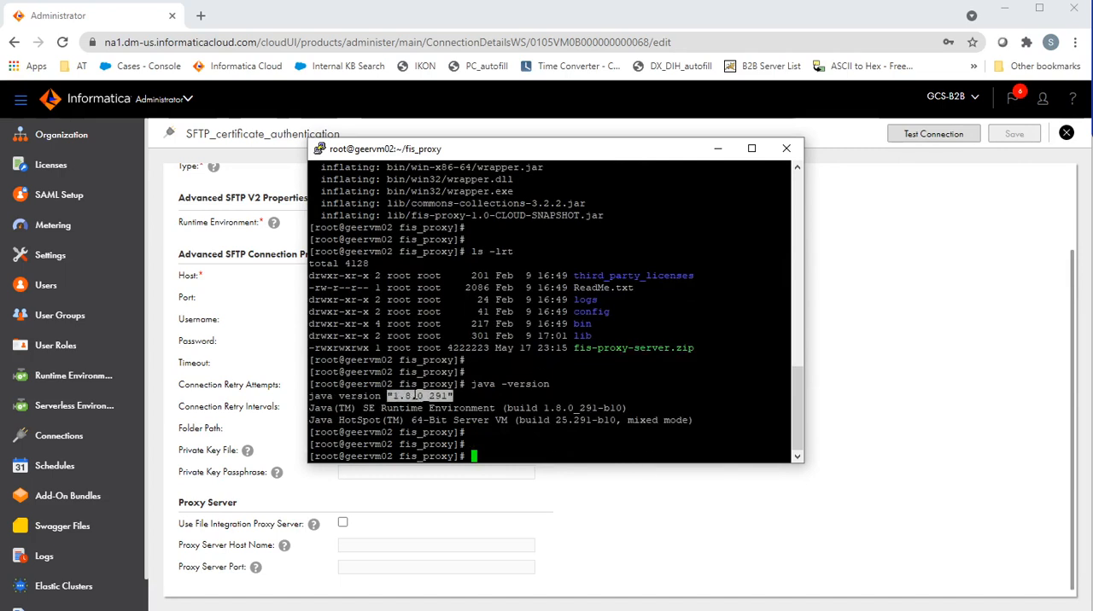
{"action": "left_click", "coordinate": [427, 397]}
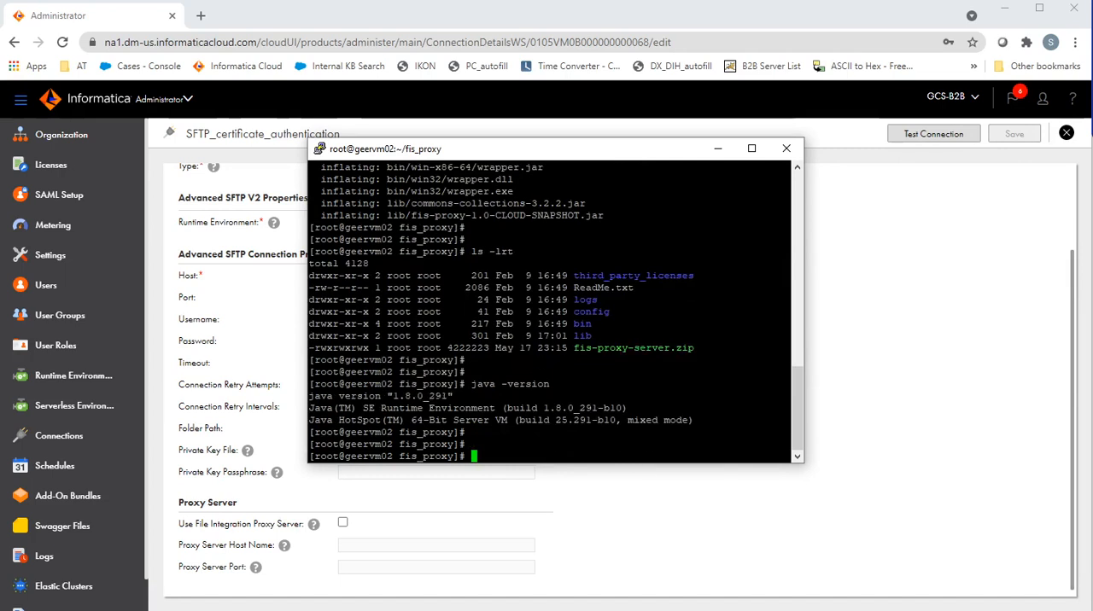
Step: Clear the terminal and list the fis_proxy directory again with ls -lrt
{"action": "type", "text": "clear"}
{"action": "key", "text": "Return"}
{"action": "type", "text": "ls -lr"}
{"action": "type", "text": "t"}
{"action": "key", "text": "Return"}
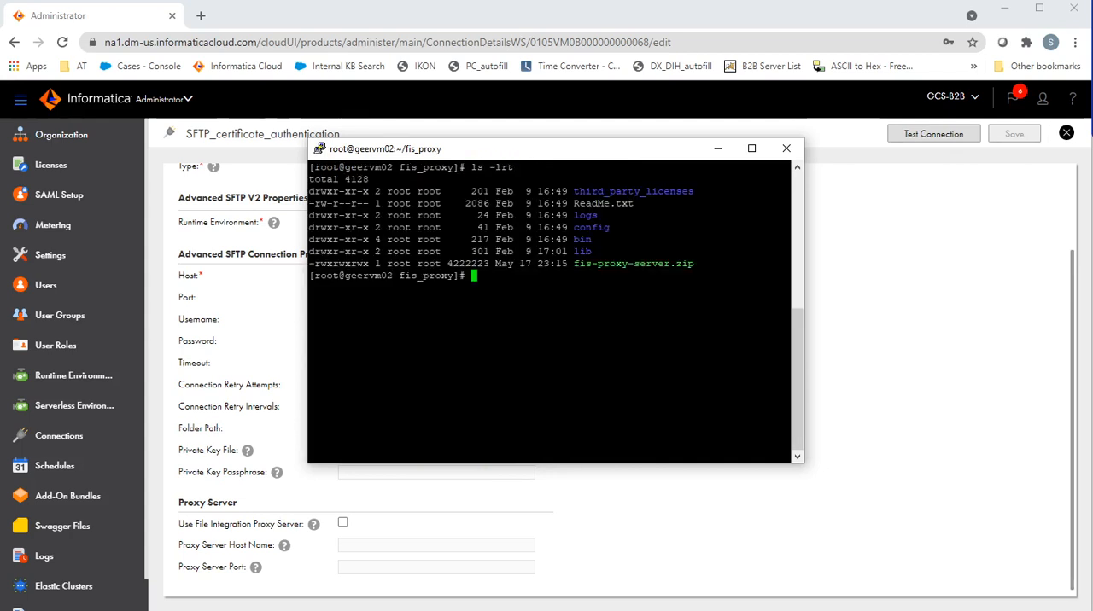
Step: Change into the config directory and list its files with ls -lrt
{"action": "type", "text": "cd config"}
{"action": "key", "text": "Return"}
{"action": "type", "text": "ls -lrt"}
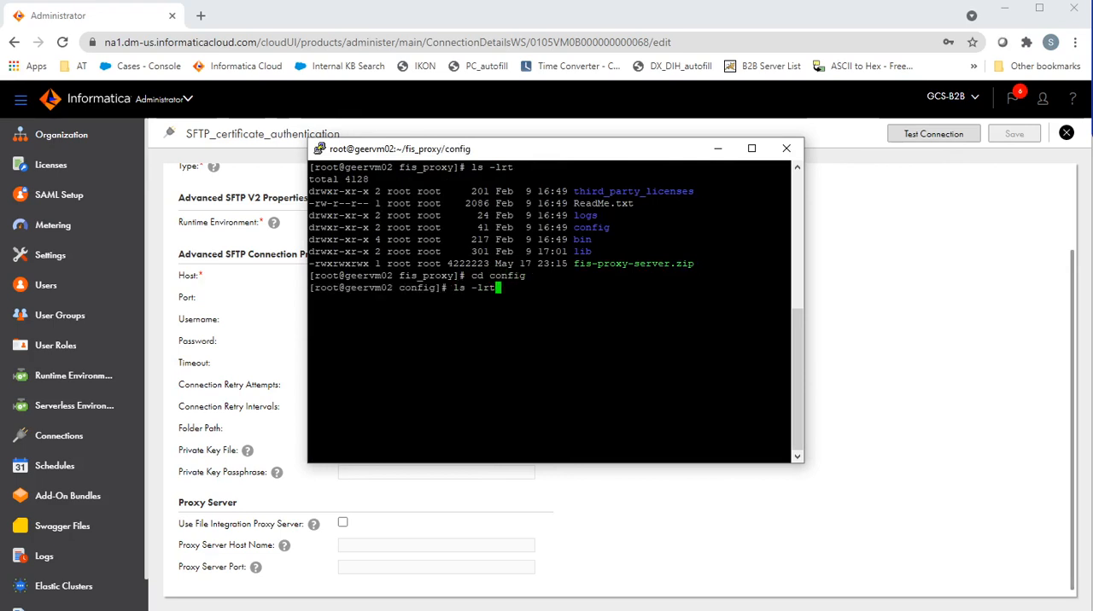
{"action": "key", "text": "Return"}
Step: Change to the sibling bin directory and list its files with ls -lrt
{"action": "type", "text": "cd ../bin"}
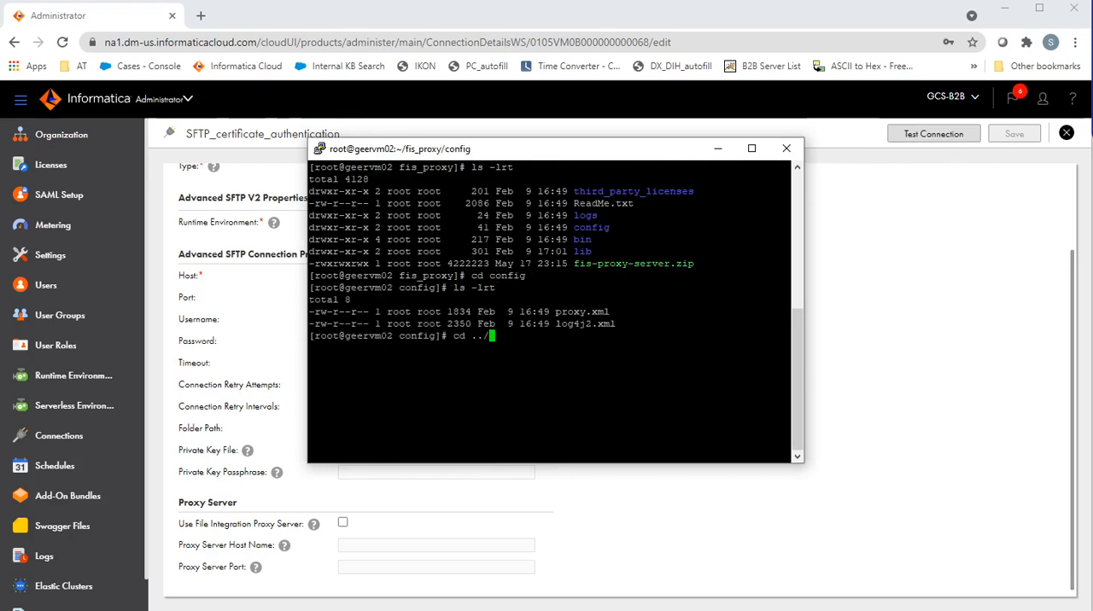
{"action": "key", "text": "Return"}
{"action": "type", "text": "ls -lrt"}
{"action": "key", "text": "Return"}
{"action": "key", "text": "Return"}
{"action": "key", "text": "Return"}
Step: Open setenv.sh in vi, review the JAVA_HOME and FIS_PROXY_HOME variables, and quit without editing
{"action": "double_click", "coordinate": [580, 350]}
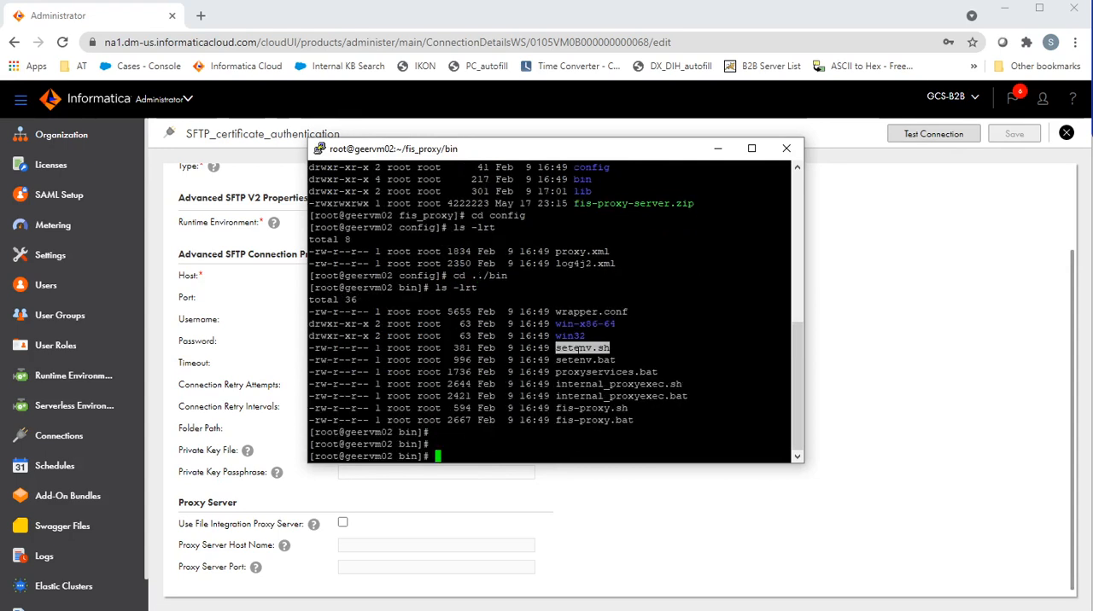
{"action": "type", "text": "vi"}
{"action": "right_click", "coordinate": [579, 350]}
{"action": "key", "text": "Return"}
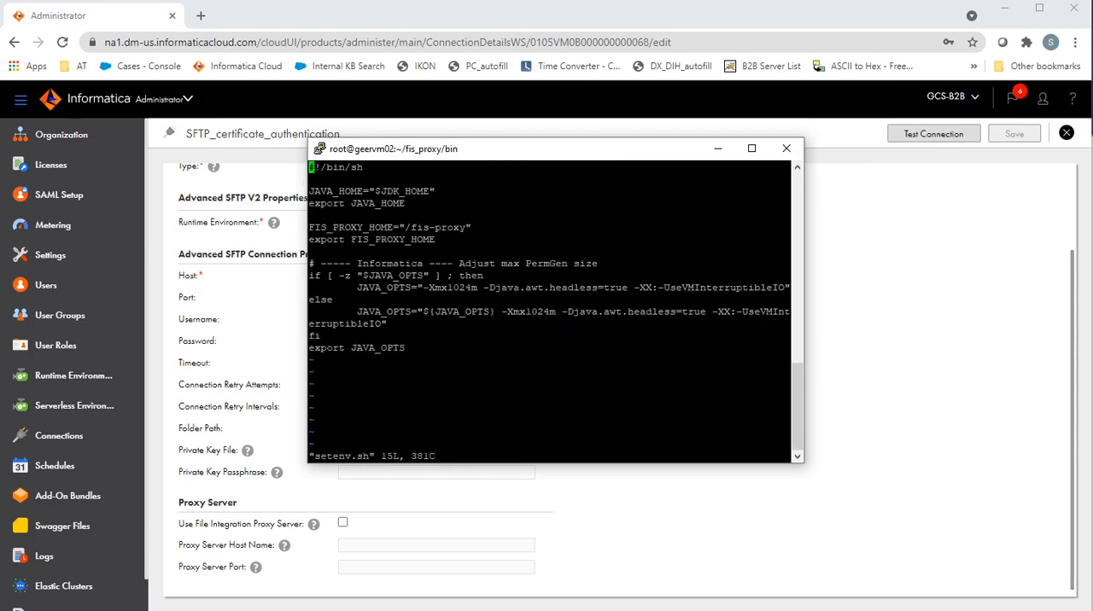
{"action": "double_click", "coordinate": [367, 203]}
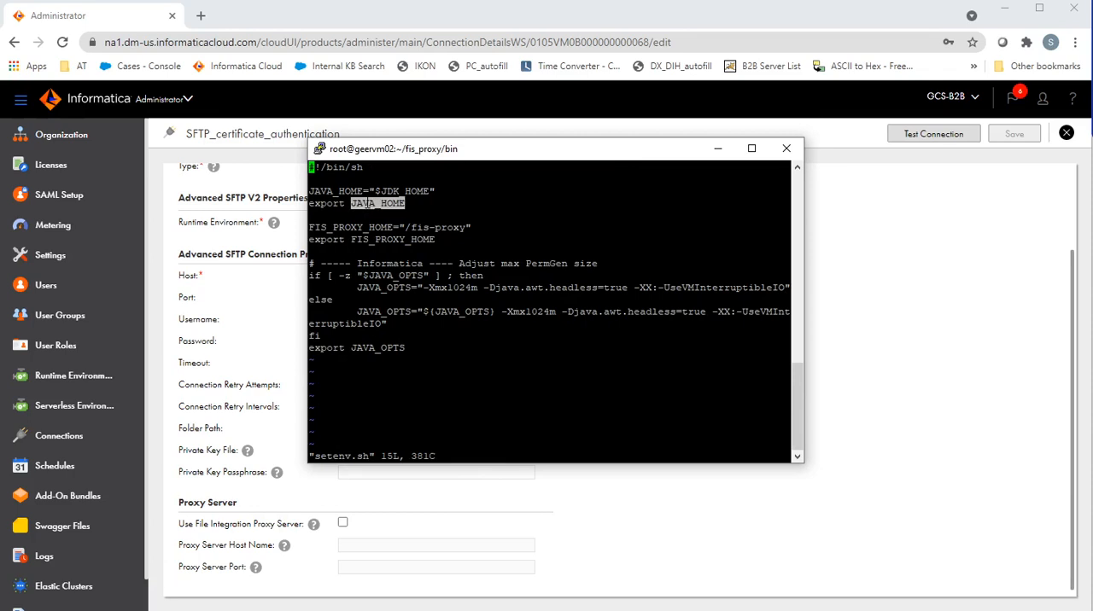
{"action": "double_click", "coordinate": [403, 239]}
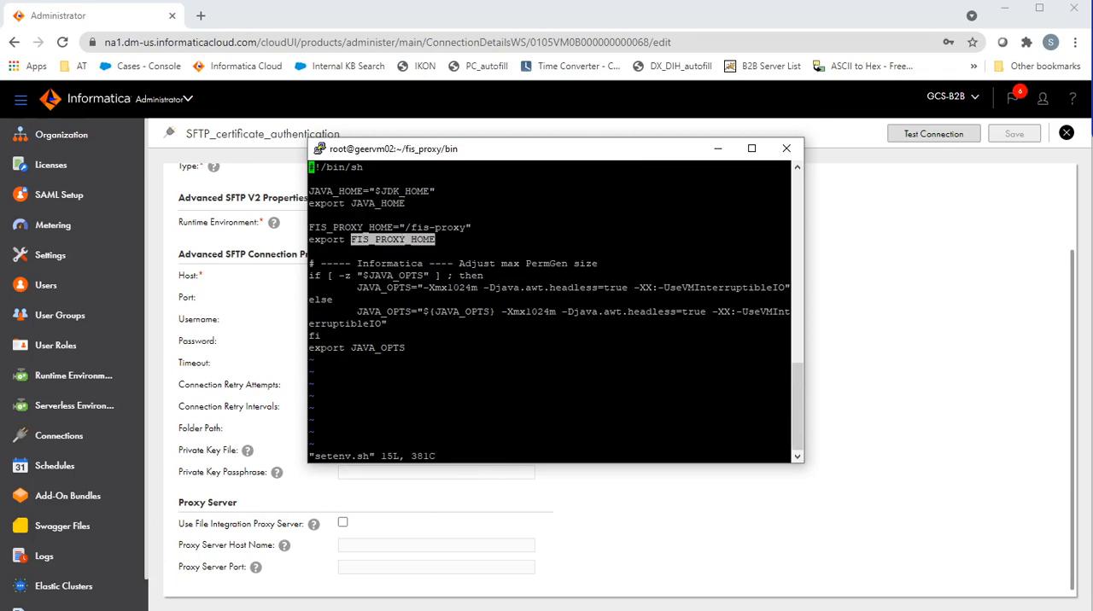
{"action": "left_click", "coordinate": [403, 240]}
{"action": "type", "text": ":q"}
{"action": "key", "text": "Return"}
Step: Print the PATH variable and copy the JDK path /usr/java/jdk1.8.0_291-amd64 from the output
{"action": "type", "text": "echo $PATH"}
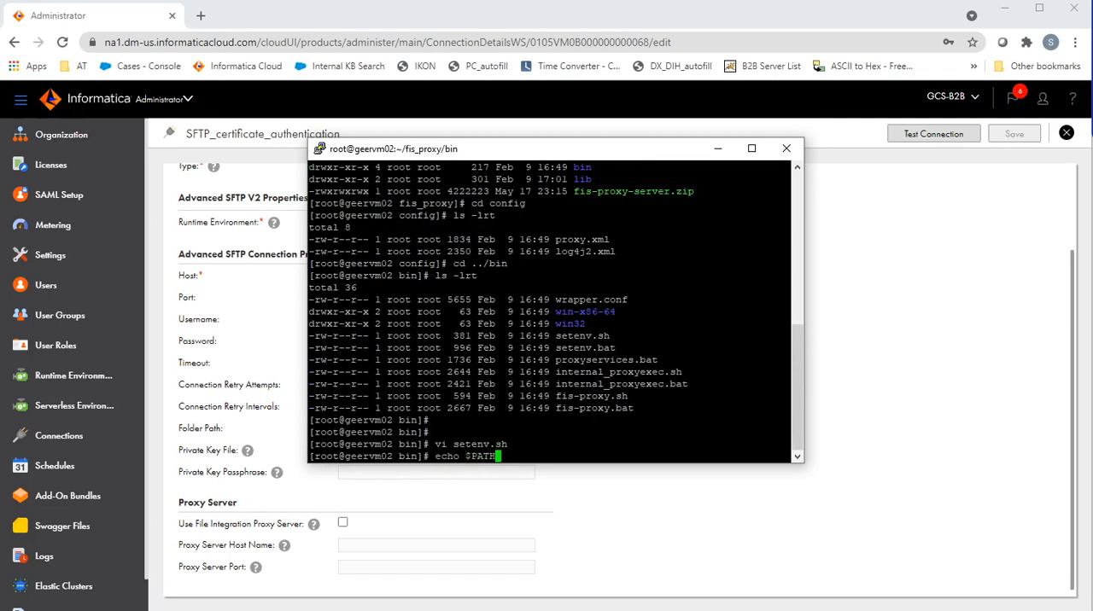
{"action": "key", "text": "Return"}
{"action": "left_click_drag", "start_coordinate": [478, 432], "coordinate": [304, 430]}
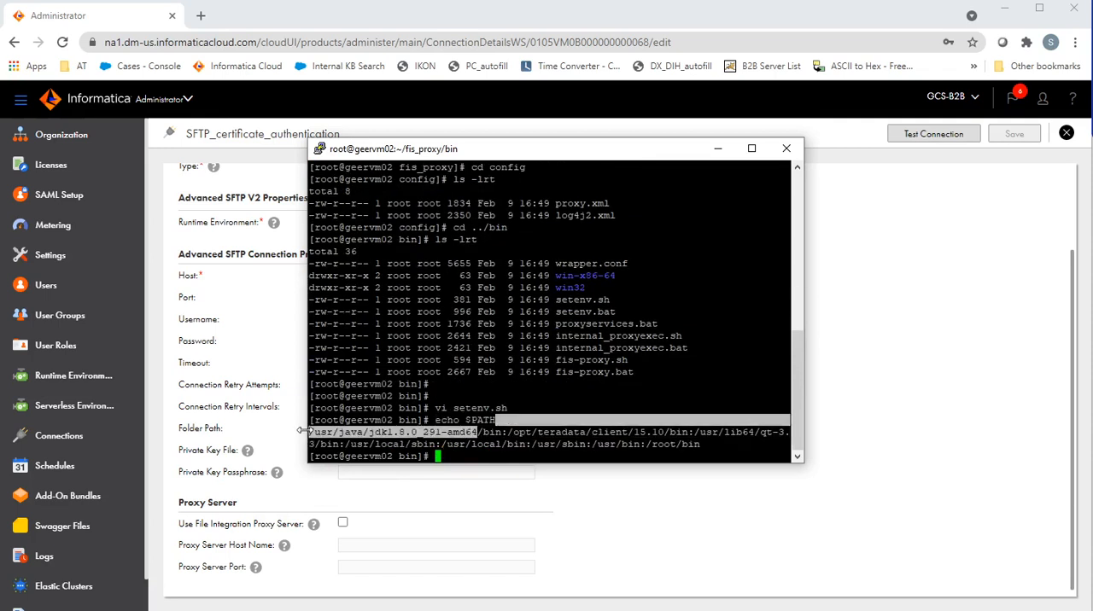
{"action": "left_click", "coordinate": [358, 433]}
{"action": "left_click_drag", "start_coordinate": [477, 432], "coordinate": [310, 431]}
{"action": "key", "text": "ctrl+c"}
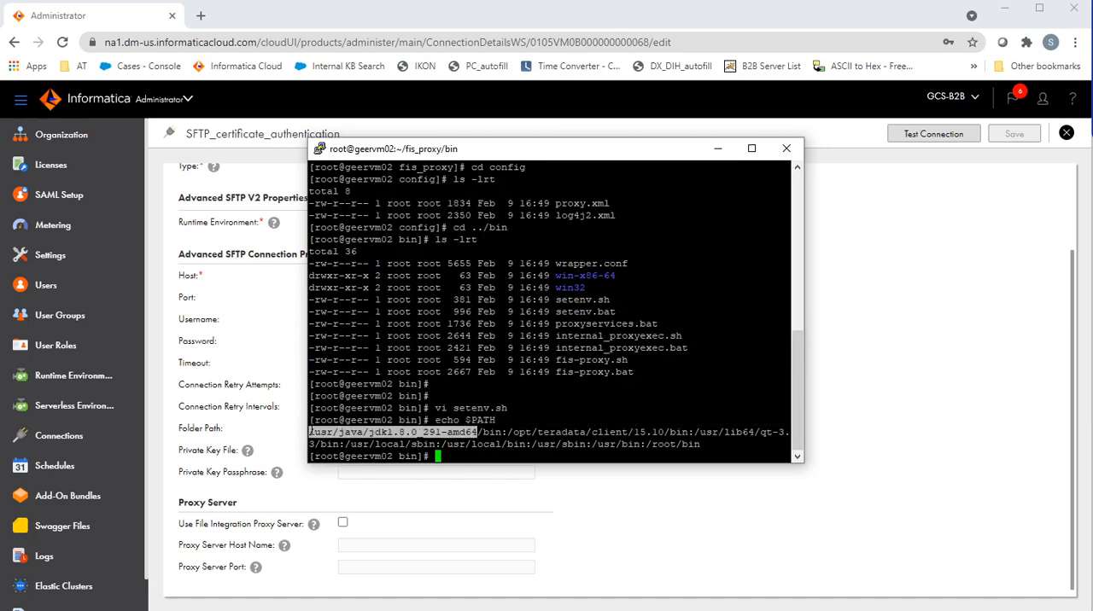
Step: Set JAVA_HOME in setenv.sh to "/usr/java/jdk1.8.0_291-amd64" using vi and save the file
{"action": "key", "text": "Up"}
{"action": "key", "text": "Up"}
{"action": "key", "text": "Return"}
{"action": "key", "text": "Down"}
{"action": "key", "text": "Down"}
{"action": "key", "text": "Right"}
{"action": "key", "text": "Right"}
{"action": "key", "text": "Right"}
{"action": "key", "text": "Right"}
{"action": "key", "text": "Right"}
{"action": "key", "text": "Right"}
{"action": "key", "text": "Right"}
{"action": "key", "text": "Right"}
{"action": "key", "text": "Right"}
{"action": "key", "text": "Right"}
{"action": "key", "text": "Right"}
{"action": "key", "text": "Right"}
{"action": "key", "text": "Right"}
{"action": "key", "text": "Right"}
{"action": "key", "text": "Right"}
{"action": "key", "text": "Left"}
{"action": "key", "text": "Left"}
{"action": "key", "text": "Left"}
{"action": "key", "text": "Left"}
{"action": "key", "text": "x"}
{"action": "key", "text": "x"}
{"action": "key", "text": "x"}
{"action": "key", "text": "x"}
{"action": "key", "text": "x"}
{"action": "key", "text": "x"}
{"action": "key", "text": "x"}
{"action": "key", "text": "x"}
{"action": "key", "text": "x"}
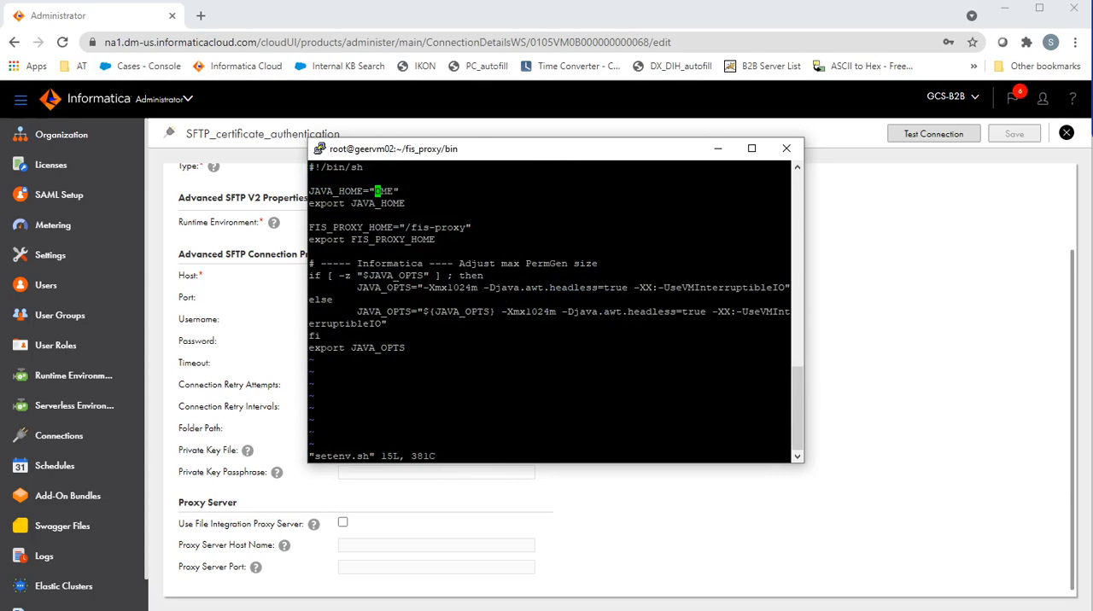
{"action": "key", "text": "i"}
{"action": "key", "text": "shift+Insert"}
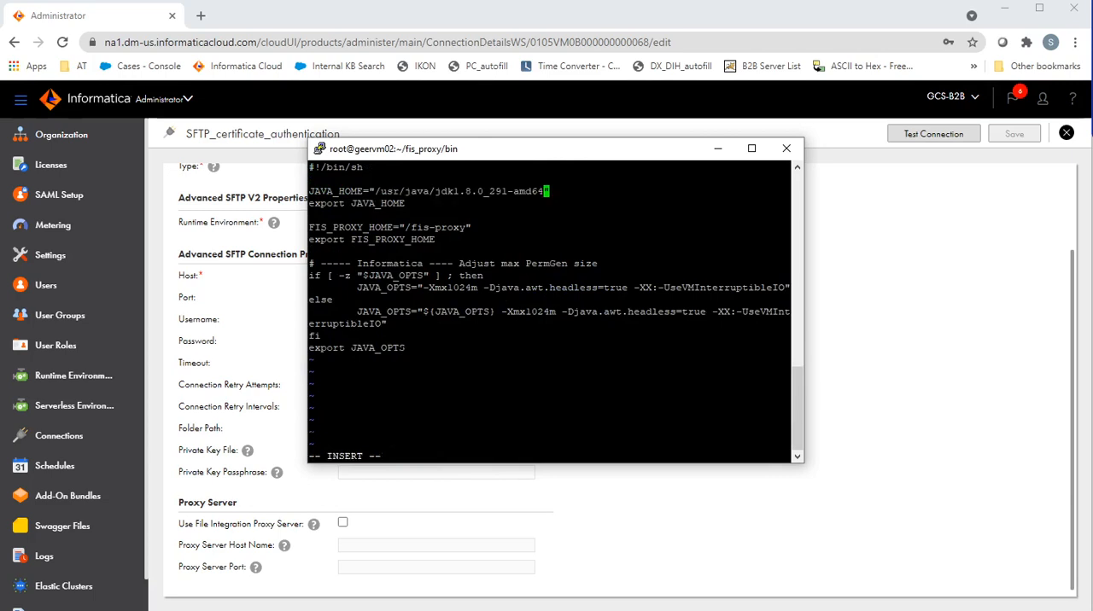
{"action": "key", "text": "Escape"}
{"action": "type", "text": ":wq"}
{"action": "key", "text": "Return"}
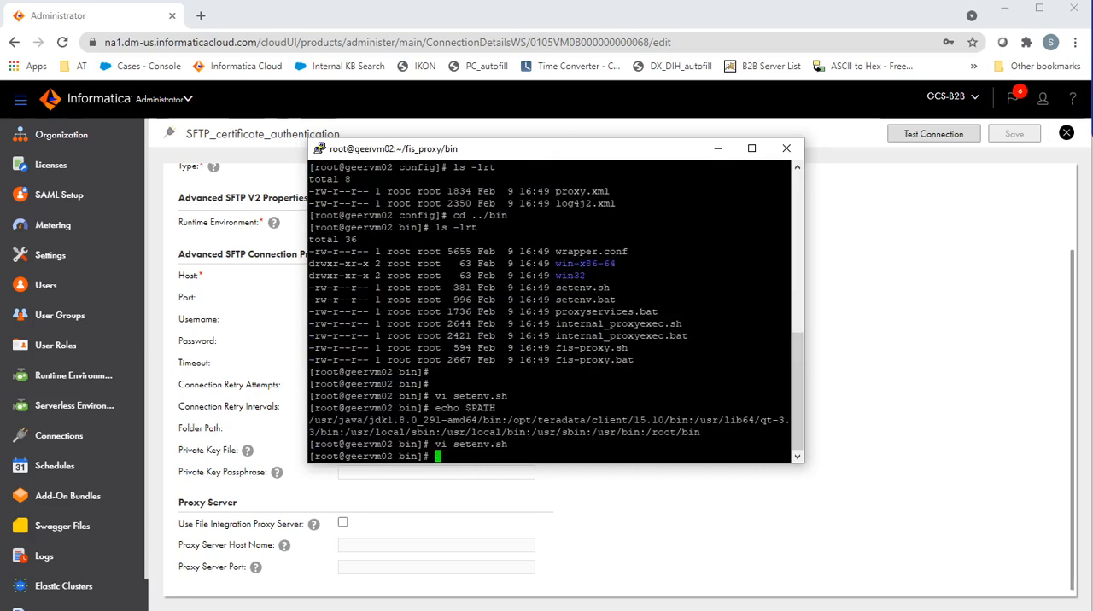
Step: Print the current directory's path and copy its /root/fis_proxy portion
{"action": "type", "text": "pwd"}
{"action": "key", "text": "Return"}
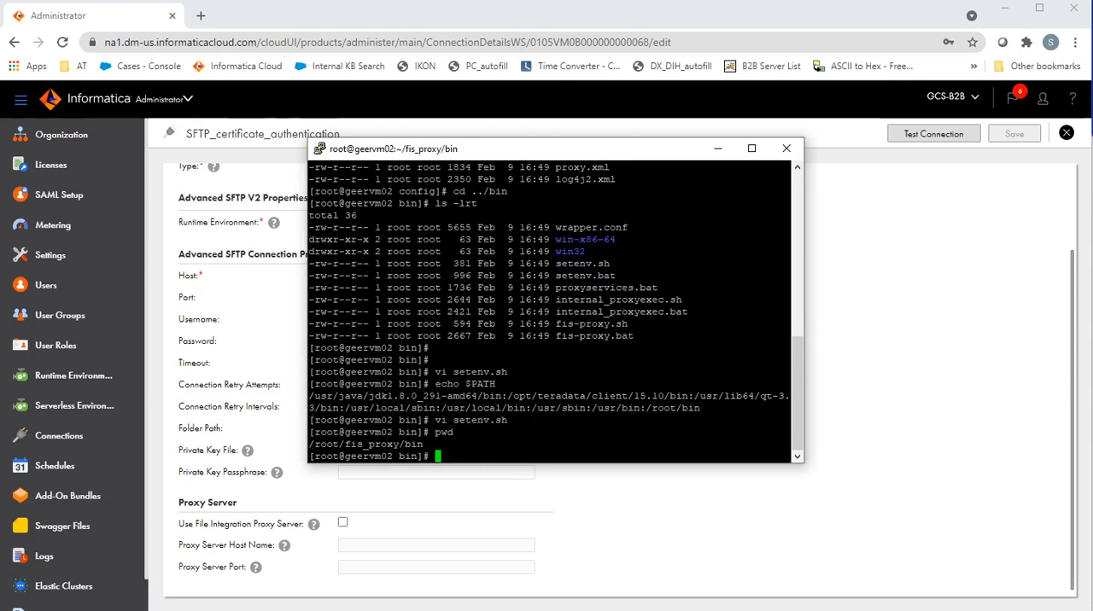
{"action": "left_click_drag", "start_coordinate": [396, 445], "coordinate": [301, 448]}
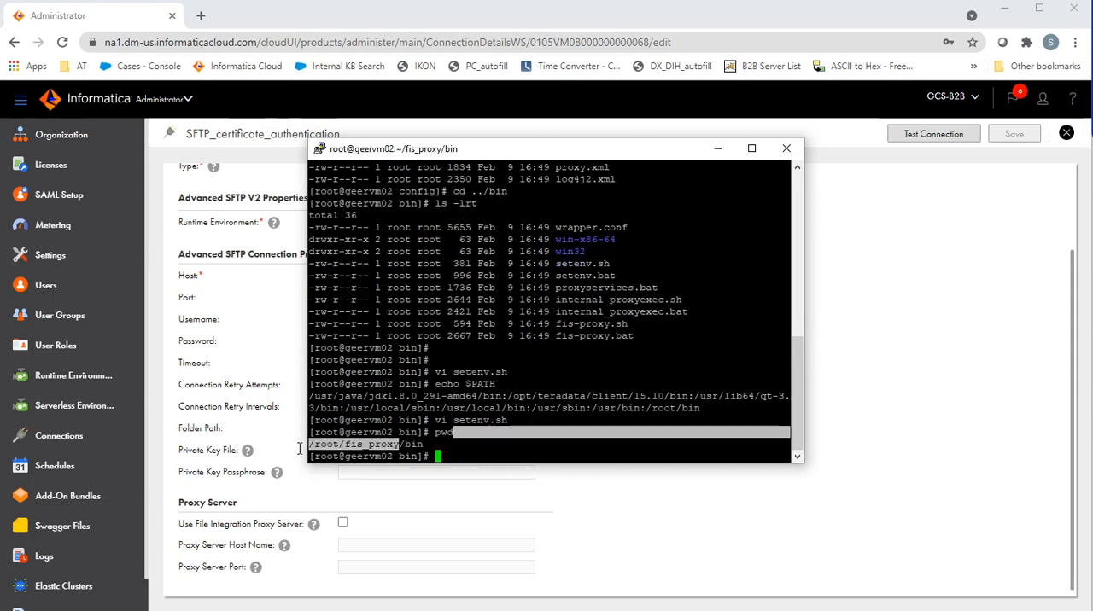
{"action": "left_click", "coordinate": [313, 446]}
{"action": "left_click_drag", "start_coordinate": [398, 445], "coordinate": [311, 445]}
Step: Set FIS_PROXY_HOME in setenv.sh to "/root/fis_proxy" using vi and save the file
{"action": "key", "text": "Up"}
{"action": "key", "text": "Up"}
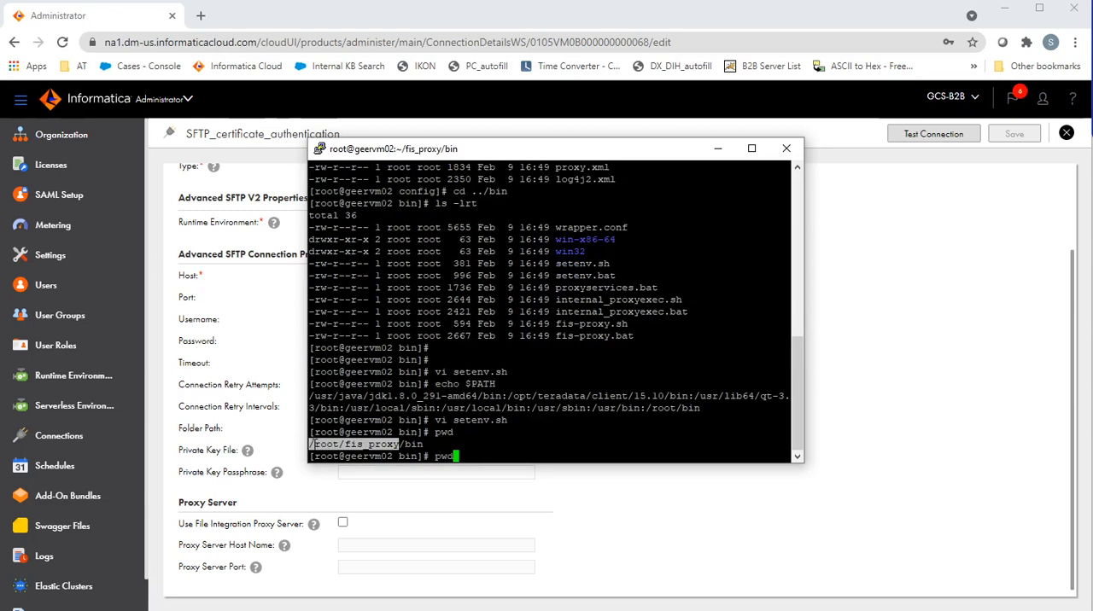
{"action": "key", "text": "Return"}
{"action": "key", "text": "Down"}
{"action": "key", "text": "Down"}
{"action": "key", "text": "Down"}
{"action": "key", "text": "Down"}
{"action": "key", "text": "Down"}
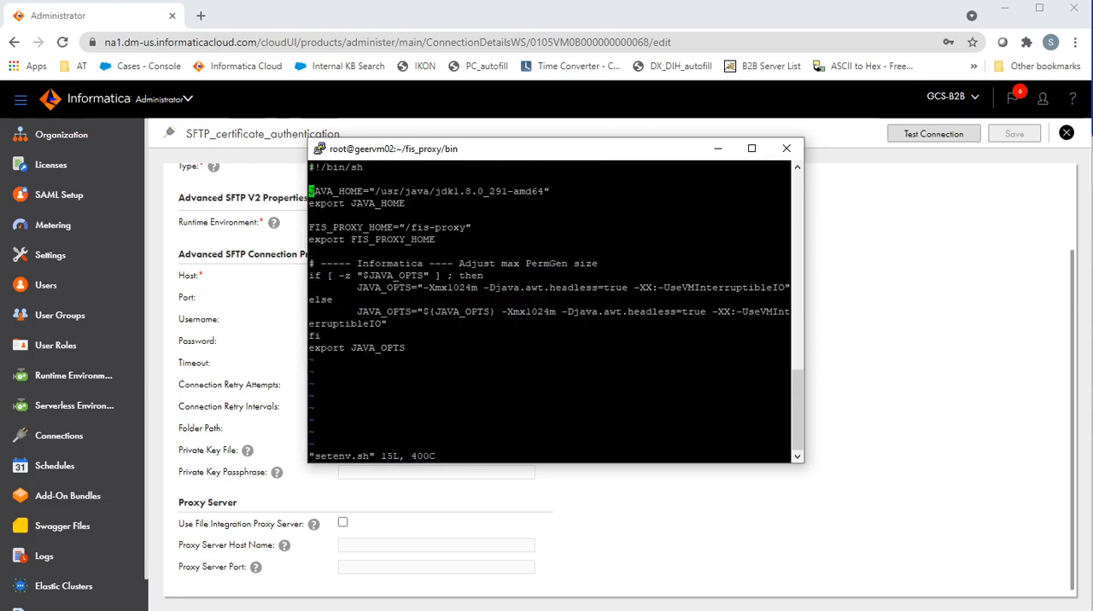
{"action": "key", "text": "Right"}
{"action": "key", "text": "Right"}
{"action": "key", "text": "Right"}
{"action": "key", "text": "Right"}
{"action": "key", "text": "Right"}
{"action": "key", "text": "Right"}
{"action": "key", "text": "Right"}
{"action": "key", "text": "Right"}
{"action": "key", "text": "Right"}
{"action": "key", "text": "Right"}
{"action": "key", "text": "Right"}
{"action": "key", "text": "Right"}
{"action": "key", "text": "Right"}
{"action": "key", "text": "Right"}
{"action": "key", "text": "Right"}
{"action": "key", "text": "Right"}
{"action": "key", "text": "Right"}
{"action": "key", "text": "Left"}
{"action": "key", "text": "Left"}
{"action": "key", "text": "Delete"}
{"action": "key", "text": "Delete"}
{"action": "key", "text": "Delete"}
{"action": "key", "text": "Delete"}
{"action": "key", "text": "Delete"}
{"action": "key", "text": "Delete"}
{"action": "key", "text": "Delete"}
{"action": "key", "text": "Delete"}
{"action": "key", "text": "Delete"}
{"action": "key", "text": "Delete"}
{"action": "key", "text": "Delete"}
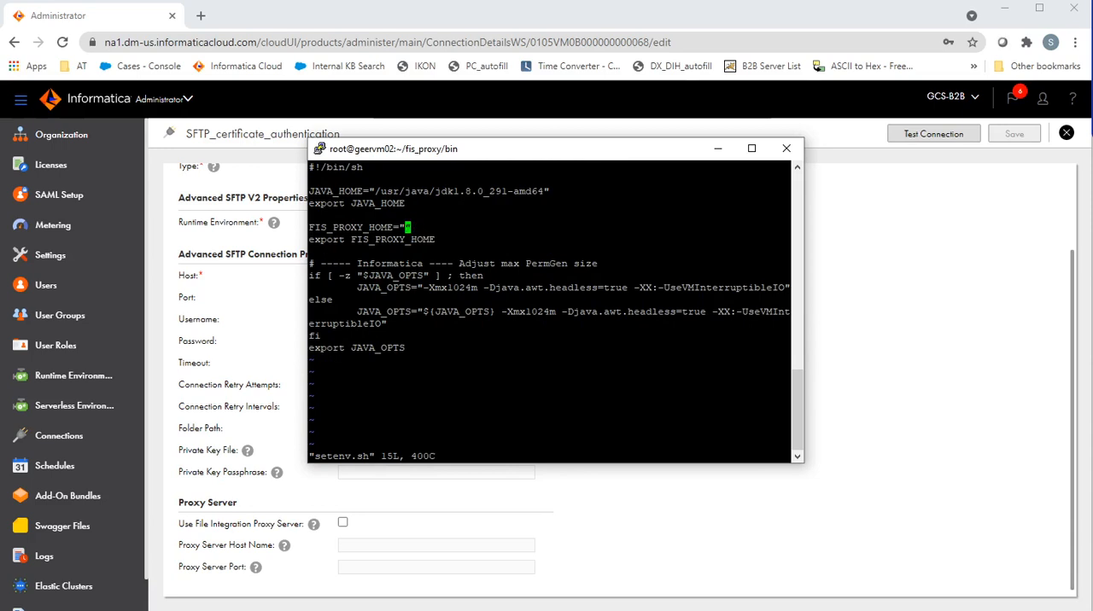
{"action": "type", "text": "i/root/fis_proxy"}
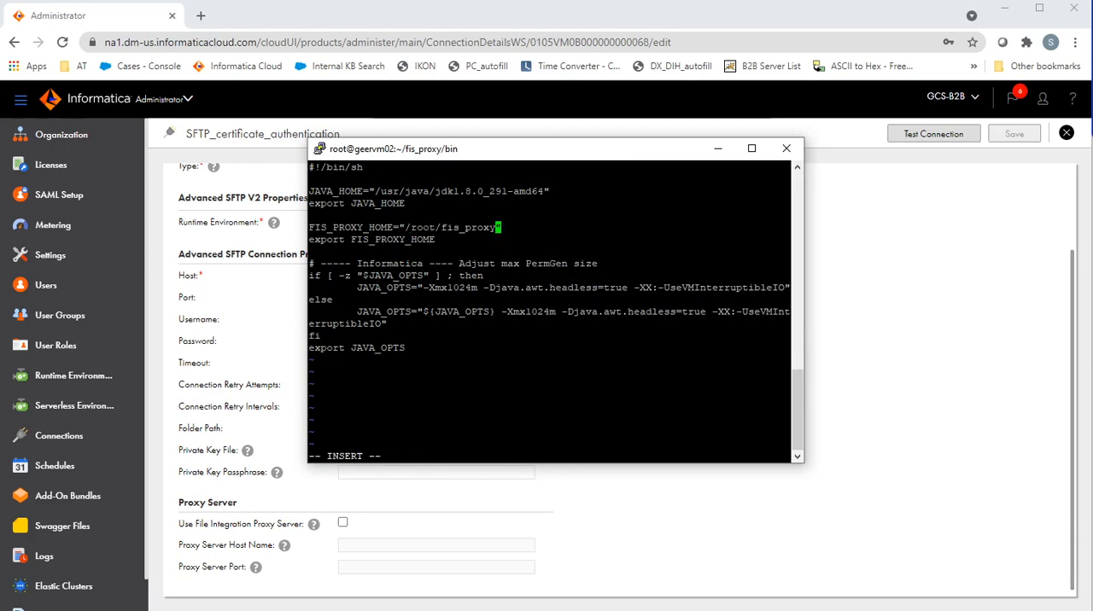
{"action": "key", "text": "Escape"}
{"action": "type", "text": ":wq"}
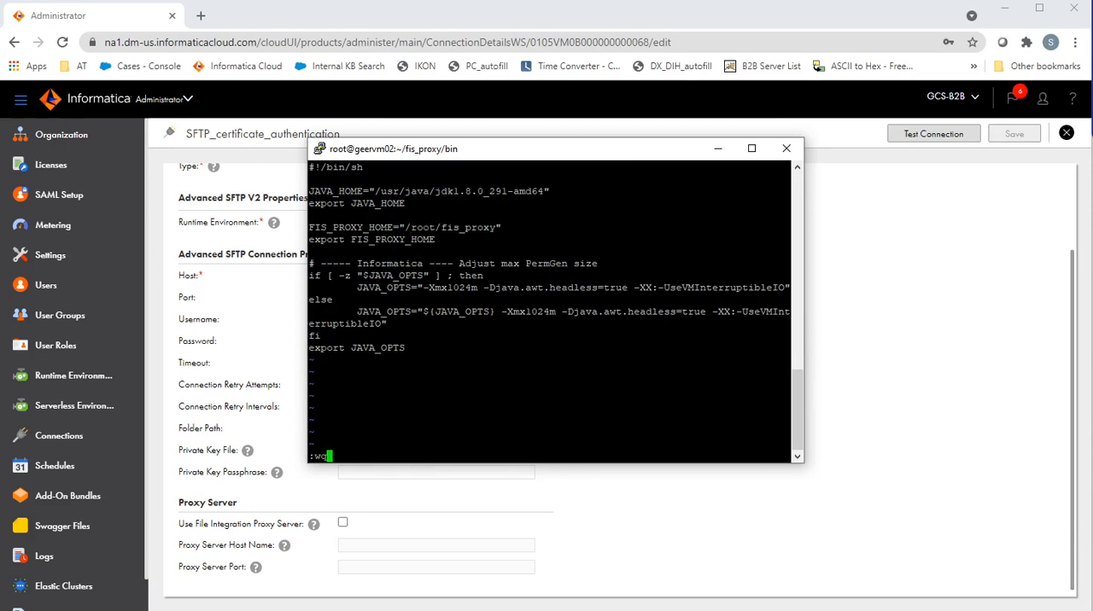
{"action": "key", "text": "Return"}
{"action": "key", "text": "Return"}
{"action": "key", "text": "Return"}
Step: Change from the bin directory to ../config and list its files with ls -lrt
{"action": "type", "text": "cd ../"}
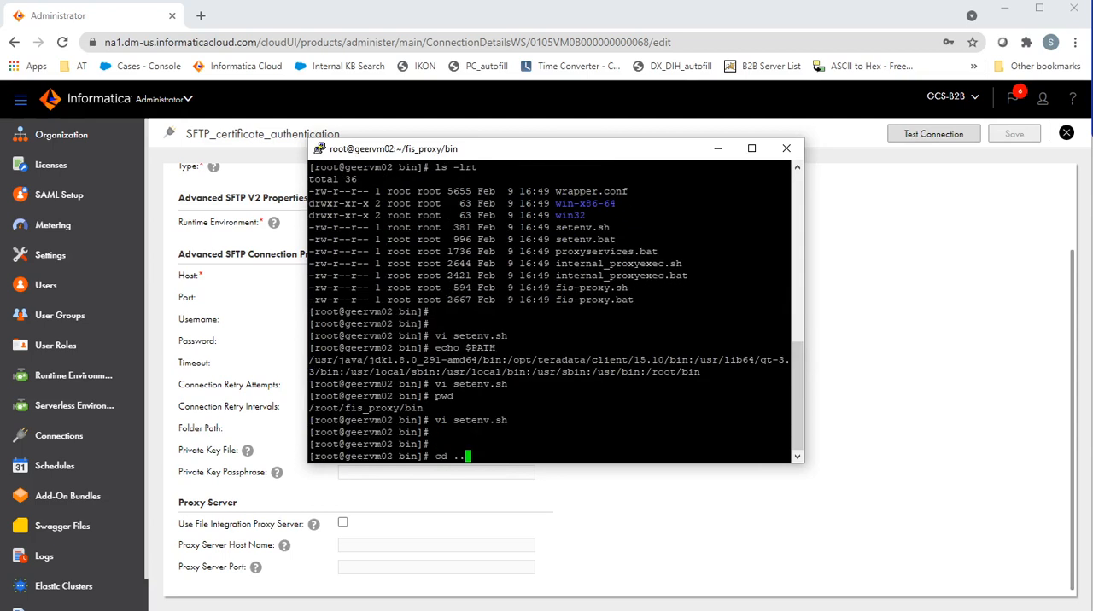
{"action": "type", "text": "config"}
{"action": "key", "text": "Return"}
{"action": "type", "text": "ls -lrt"}
{"action": "key", "text": "Return"}
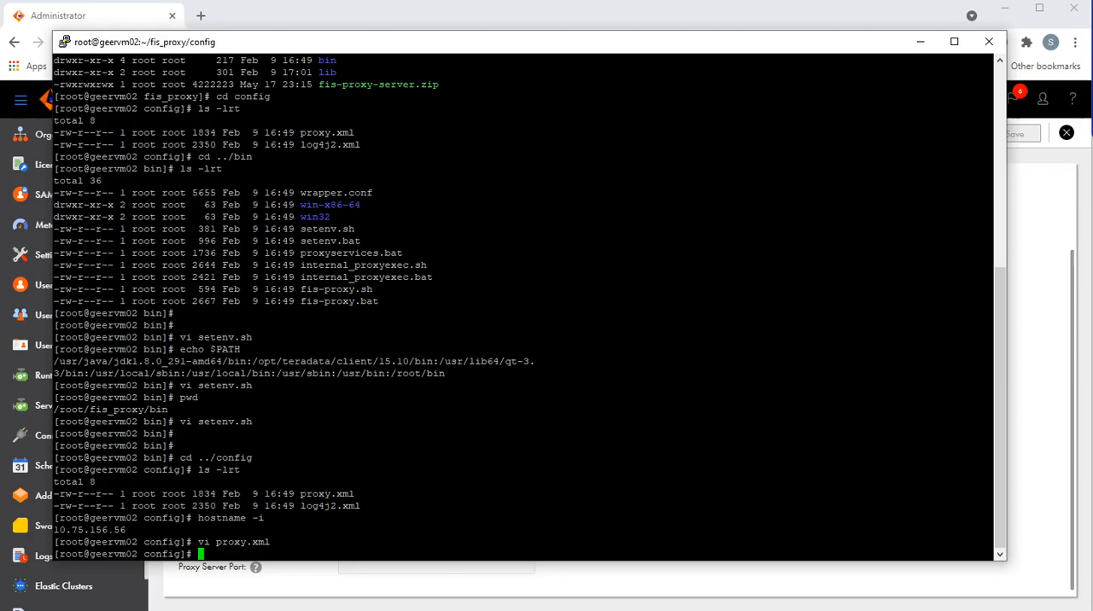
Step: Copy the host IP address 10.75.156.56 from the terminal output and open proxy.xml in vi
{"action": "double_click", "coordinate": [90, 530]}
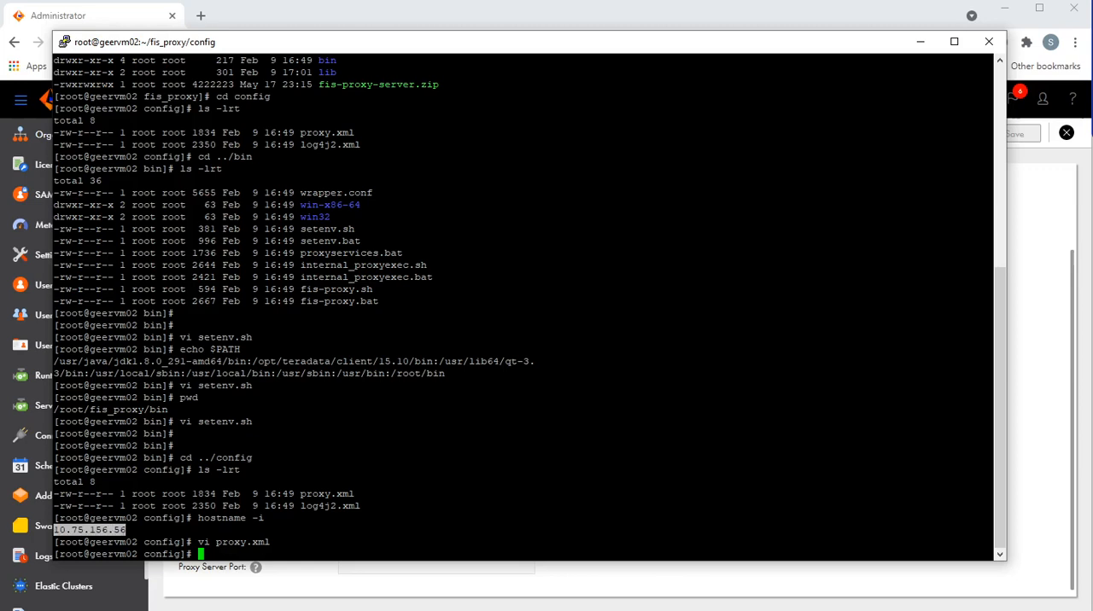
{"action": "key", "text": "Up"}
{"action": "key", "text": "Return"}
Step: Replace the controllerAddress placeholder in the gateway element of proxy.xml with 10.75.156.56
{"action": "key", "text": "Down"}
{"action": "key", "text": "Down"}
{"action": "key", "text": "Down"}
{"action": "key", "text": "Down"}
{"action": "key", "text": "Down"}
{"action": "key", "text": "Down"}
{"action": "key", "text": "Down"}
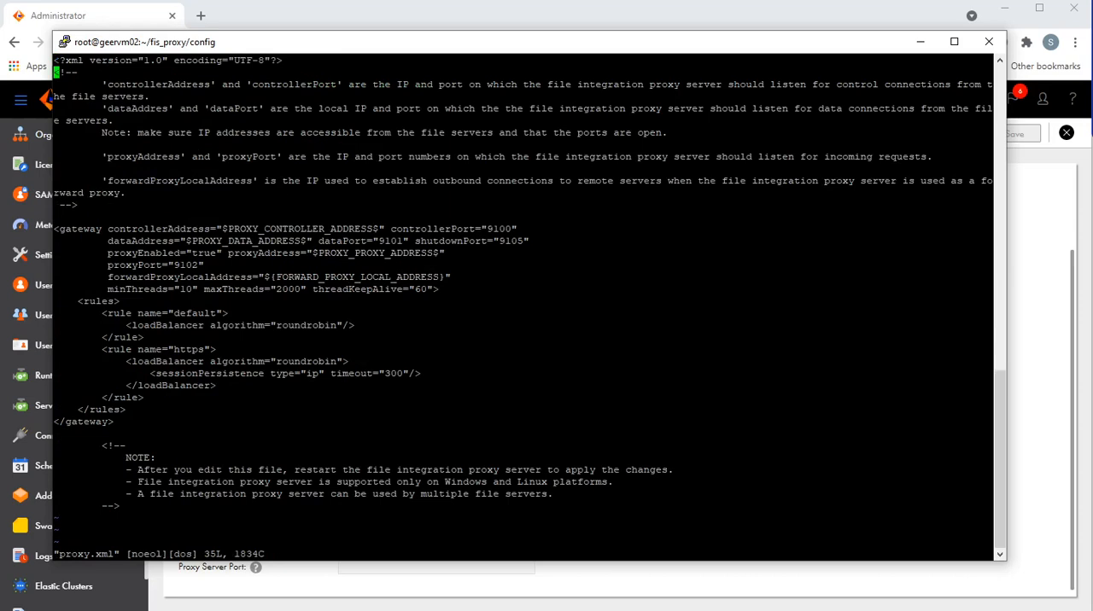
{"action": "key", "text": "Down"}
{"action": "key", "text": "Down"}
{"action": "key", "text": "Down"}
{"action": "key", "text": "Down"}
{"action": "key", "text": "Up"}
{"action": "key", "text": "Down"}
{"action": "key", "text": "Right"}
{"action": "key", "text": "Right"}
{"action": "key", "text": "Right"}
{"action": "key", "text": "Right"}
{"action": "key", "text": "Right"}
{"action": "key", "text": "Right"}
{"action": "key", "text": "Right"}
{"action": "key", "text": "Right"}
{"action": "key", "text": "Right"}
{"action": "key", "text": "Right"}
{"action": "key", "text": "Right"}
{"action": "key", "text": "Right"}
{"action": "key", "text": "Right"}
{"action": "key", "text": "Right"}
{"action": "key", "text": "Right"}
{"action": "key", "text": "Right"}
{"action": "key", "text": "Right"}
{"action": "key", "text": "Right"}
{"action": "key", "text": "Right"}
{"action": "key", "text": "Right"}
{"action": "key", "text": "Right"}
{"action": "key", "text": "Right"}
{"action": "key", "text": "Right"}
{"action": "key", "text": "Right"}
{"action": "key", "text": "Right"}
{"action": "key", "text": "x"}
{"action": "key", "text": "x"}
{"action": "key", "text": "x"}
{"action": "key", "text": "x"}
{"action": "key", "text": "x"}
{"action": "key", "text": "x"}
{"action": "key", "text": "x"}
{"action": "key", "text": "x"}
{"action": "key", "text": "x"}
{"action": "key", "text": "x"}
{"action": "key", "text": "x"}
{"action": "key", "text": "x"}
{"action": "key", "text": "x"}
{"action": "key", "text": "x"}
{"action": "key", "text": "x"}
{"action": "key", "text": "x"}
{"action": "key", "text": "x"}
{"action": "key", "text": "x"}
{"action": "key", "text": "x"}
{"action": "key", "text": "x"}
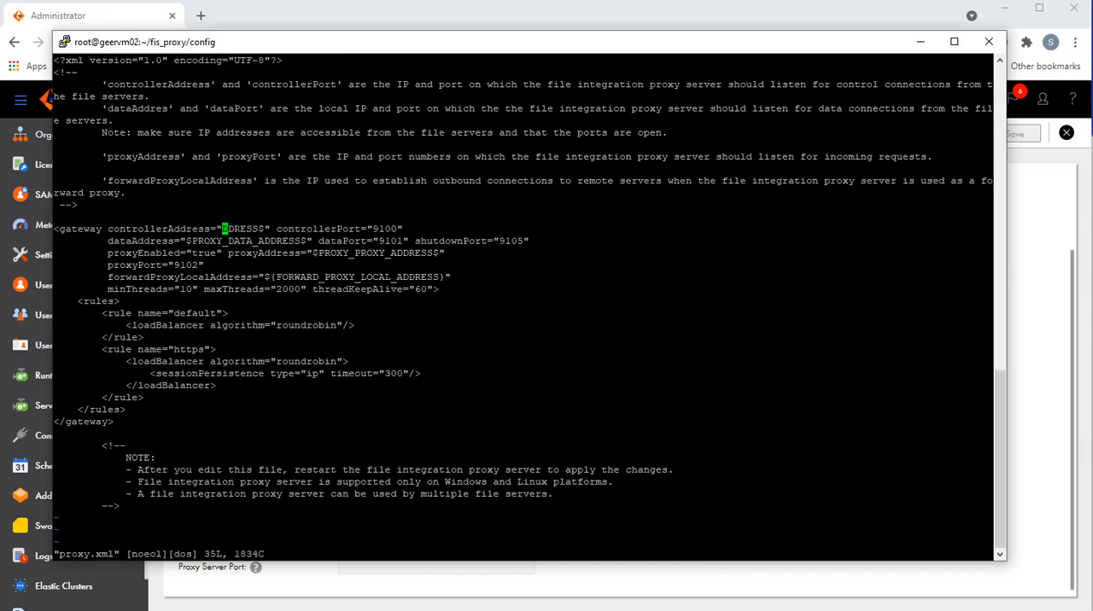
{"action": "key", "text": "x"}
{"action": "key", "text": "x"}
{"action": "key", "text": "x"}
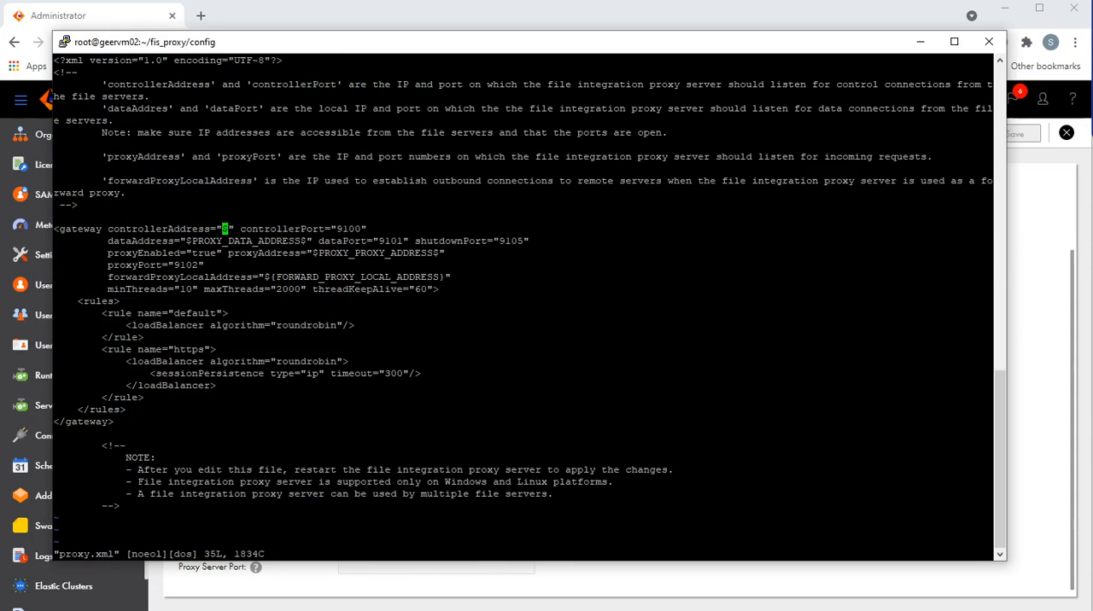
{"action": "key", "text": "x"}
{"action": "key", "text": "i"}
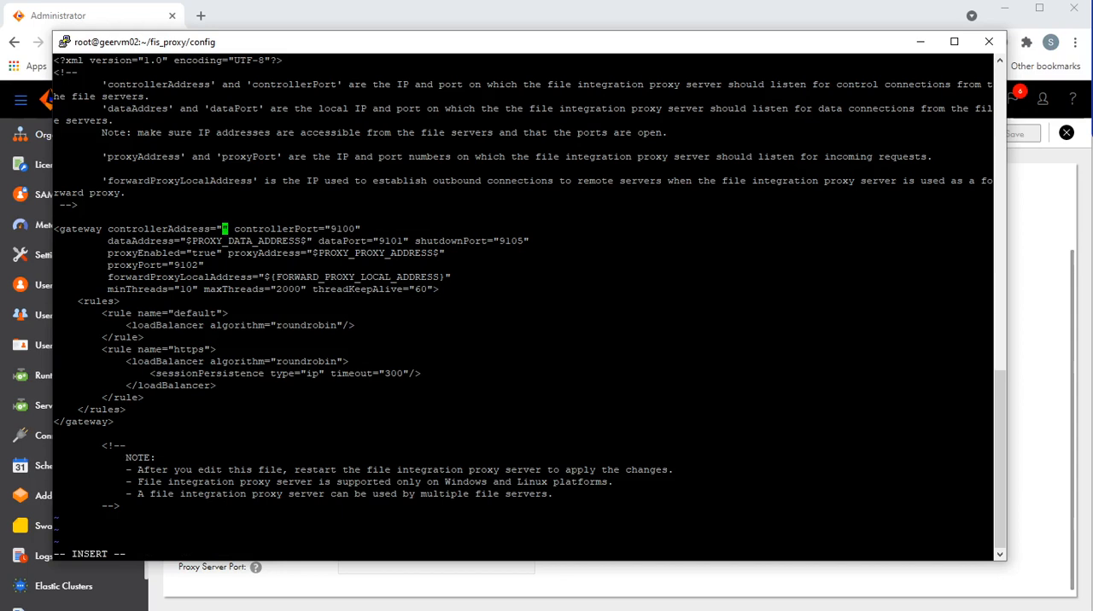
{"action": "type", "text": "10.75.156.56"}
Step: Replace the dataAddress placeholder in the gateway element with 10.75.156.56
{"action": "key", "text": "Down"}
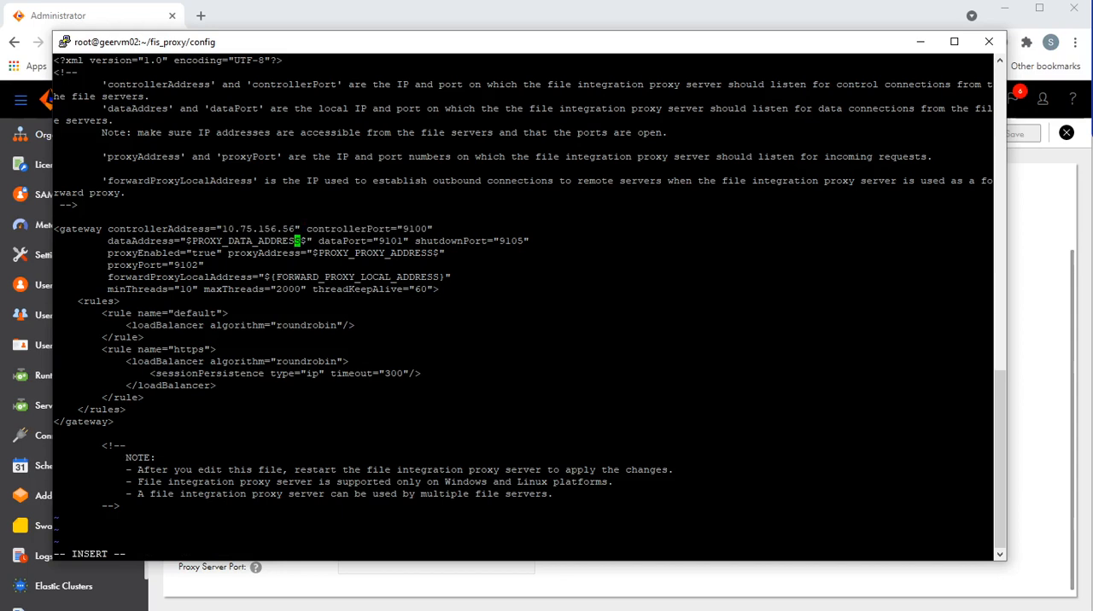
{"action": "key", "text": "BackSpace"}
{"action": "key", "text": "BackSpace"}
{"action": "key", "text": "BackSpace"}
{"action": "key", "text": "BackSpace"}
{"action": "key", "text": "BackSpace"}
{"action": "key", "text": "BackSpace"}
{"action": "key", "text": "BackSpace"}
{"action": "key", "text": "BackSpace"}
{"action": "key", "text": "BackSpace"}
{"action": "key", "text": "BackSpace"}
{"action": "key", "text": "BackSpace"}
{"action": "key", "text": "BackSpace"}
{"action": "key", "text": "BackSpace"}
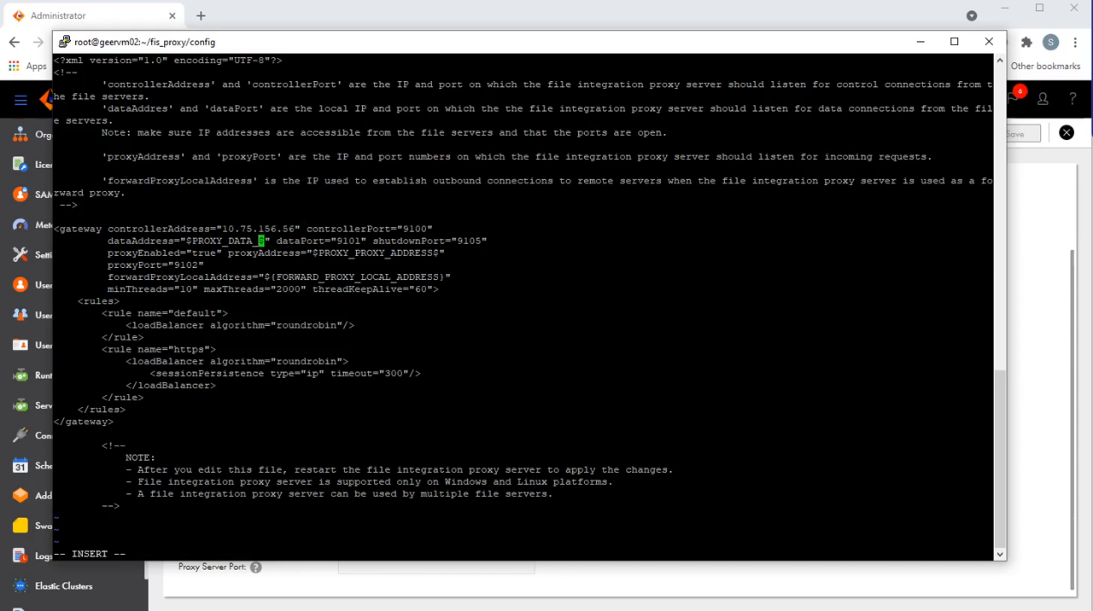
{"action": "key", "text": "BackSpace"}
{"action": "key", "text": "BackSpace"}
{"action": "key", "text": "BackSpace"}
{"action": "key", "text": "BackSpace"}
{"action": "key", "text": "BackSpace"}
{"action": "key", "text": "BackSpace"}
{"action": "key", "text": "Delete"}
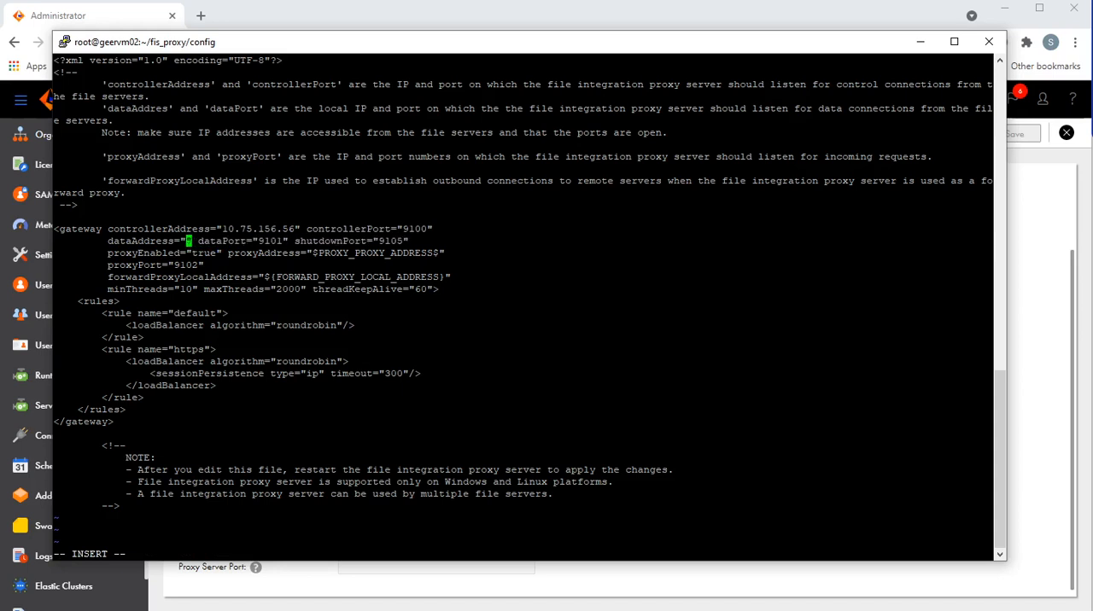
{"action": "type", "text": "10.75.156.56"}
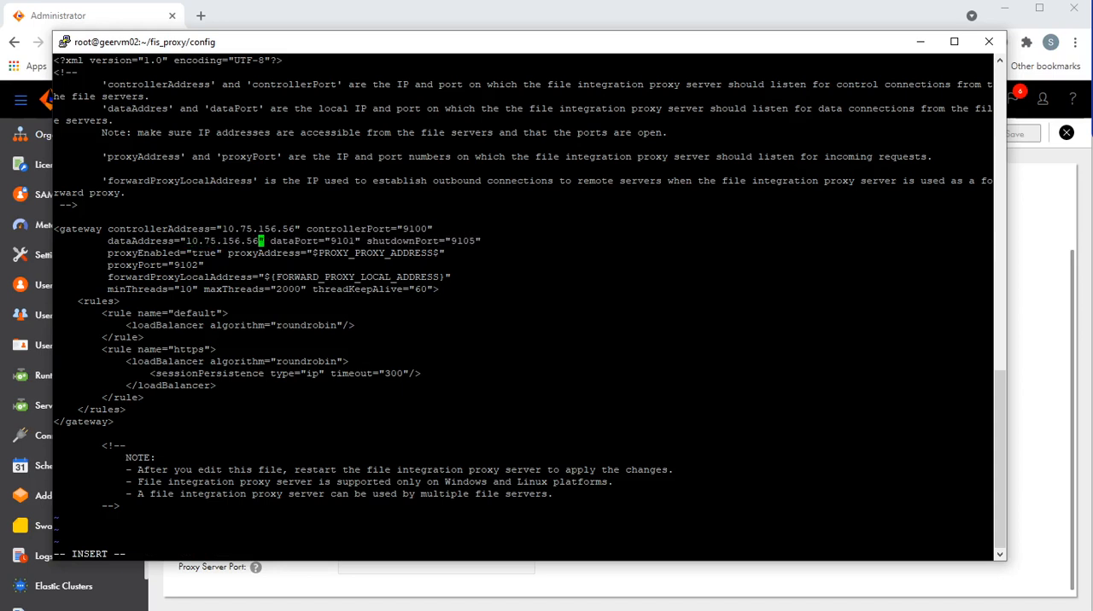
Step: Replace the proxyAddress placeholder in the gateway element with 10.75.156.56
{"action": "key", "text": "Down"}
{"action": "key", "text": "Right"}
{"action": "key", "text": "Right"}
{"action": "key", "text": "Right"}
{"action": "key", "text": "Right"}
{"action": "key", "text": "Right"}
{"action": "key", "text": "Right"}
{"action": "key", "text": "Right"}
{"action": "key", "text": "Right"}
{"action": "key", "text": "Right"}
{"action": "key", "text": "Delete"}
{"action": "key", "text": "Delete"}
{"action": "key", "text": "Delete"}
{"action": "key", "text": "Delete"}
{"action": "key", "text": "Delete"}
{"action": "key", "text": "Delete"}
{"action": "key", "text": "Delete"}
{"action": "key", "text": "Delete"}
{"action": "key", "text": "Delete"}
{"action": "key", "text": "Delete"}
{"action": "key", "text": "Delete"}
{"action": "key", "text": "Delete"}
{"action": "key", "text": "Delete"}
{"action": "key", "text": "Delete"}
{"action": "key", "text": "Delete"}
{"action": "key", "text": "Delete"}
{"action": "key", "text": "Delete"}
{"action": "key", "text": "Delete"}
{"action": "key", "text": "Delete"}
{"action": "key", "text": "Delete"}
{"action": "key", "text": "Delete"}
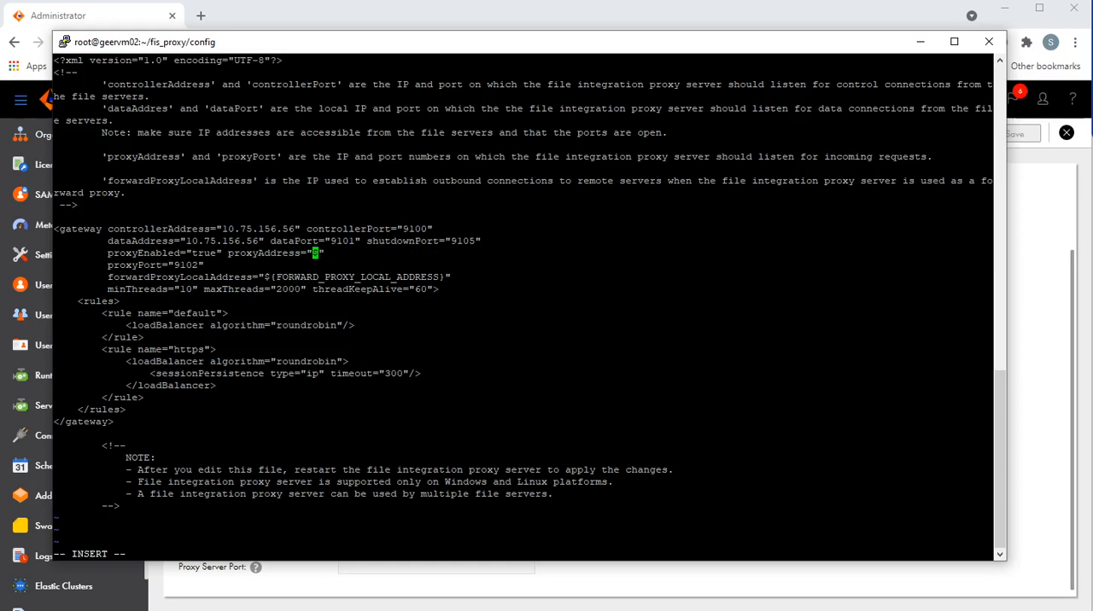
{"action": "type", "text": "10.75.156.56"}
Step: Replace the forwardProxyLocalAddress placeholder with 10.75.156.56, then save proxy.xml and quit vi
{"action": "key", "text": "Down"}
{"action": "key", "text": "Down"}
{"action": "key", "text": "Left"}
{"action": "key", "text": "Left"}
{"action": "key", "text": "Left"}
{"action": "key", "text": "Left"}
{"action": "key", "text": "Left"}
{"action": "key", "text": "Left"}
{"action": "key", "text": "Left"}
{"action": "key", "text": "Left"}
{"action": "key", "text": "Left"}
{"action": "key", "text": "Left"}
{"action": "key", "text": "Left"}
{"action": "key", "text": "Left"}
{"action": "key", "text": "Left"}
{"action": "key", "text": "Left"}
{"action": "key", "text": "Left"}
{"action": "key", "text": "Left"}
{"action": "key", "text": "Left"}
{"action": "key", "text": "Left"}
{"action": "key", "text": "Left"}
{"action": "key", "text": "Left"}
{"action": "key", "text": "Delete"}
{"action": "key", "text": "Delete"}
{"action": "key", "text": "Delete"}
{"action": "key", "text": "Delete"}
{"action": "key", "text": "Delete"}
{"action": "key", "text": "Delete"}
{"action": "key", "text": "Delete"}
{"action": "key", "text": "Delete"}
{"action": "key", "text": "Delete"}
{"action": "key", "text": "Delete"}
{"action": "key", "text": "Delete"}
{"action": "key", "text": "Delete"}
{"action": "key", "text": "Delete"}
{"action": "key", "text": "Delete"}
{"action": "key", "text": "Delete"}
{"action": "key", "text": "Delete"}
{"action": "key", "text": "Delete"}
{"action": "key", "text": "Delete"}
{"action": "key", "text": "Delete"}
{"action": "key", "text": "Delete"}
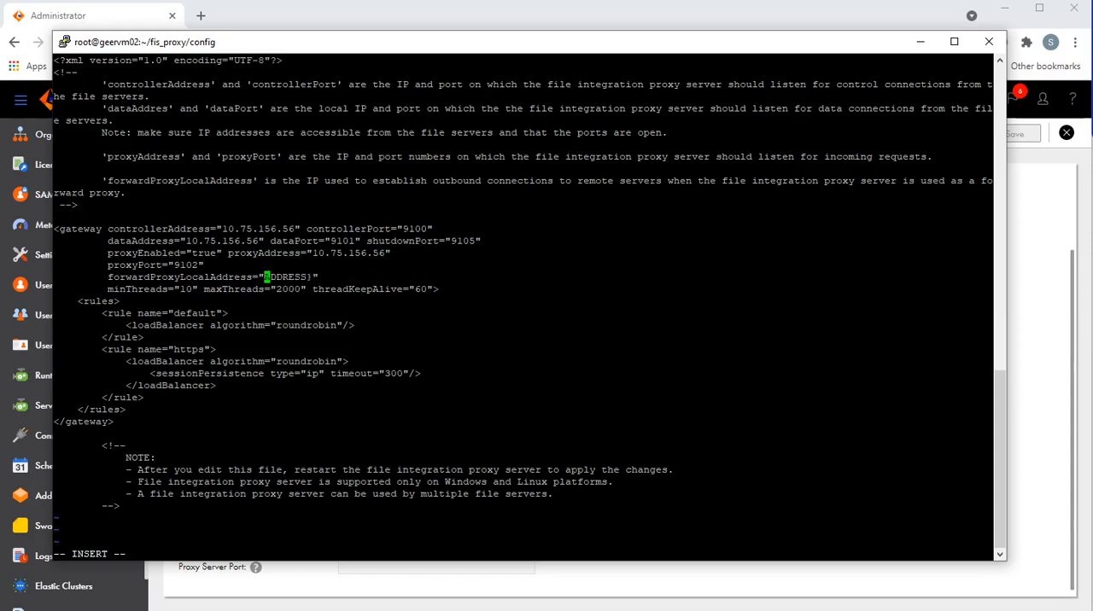
{"action": "key", "text": "Delete"}
{"action": "key", "text": "Delete"}
{"action": "key", "text": "Delete"}
{"action": "key", "text": "Delete"}
{"action": "key", "text": "Delete"}
{"action": "key", "text": "Delete"}
{"action": "type", "text": "10.75.156.56"}
{"action": "key", "text": "Escape"}
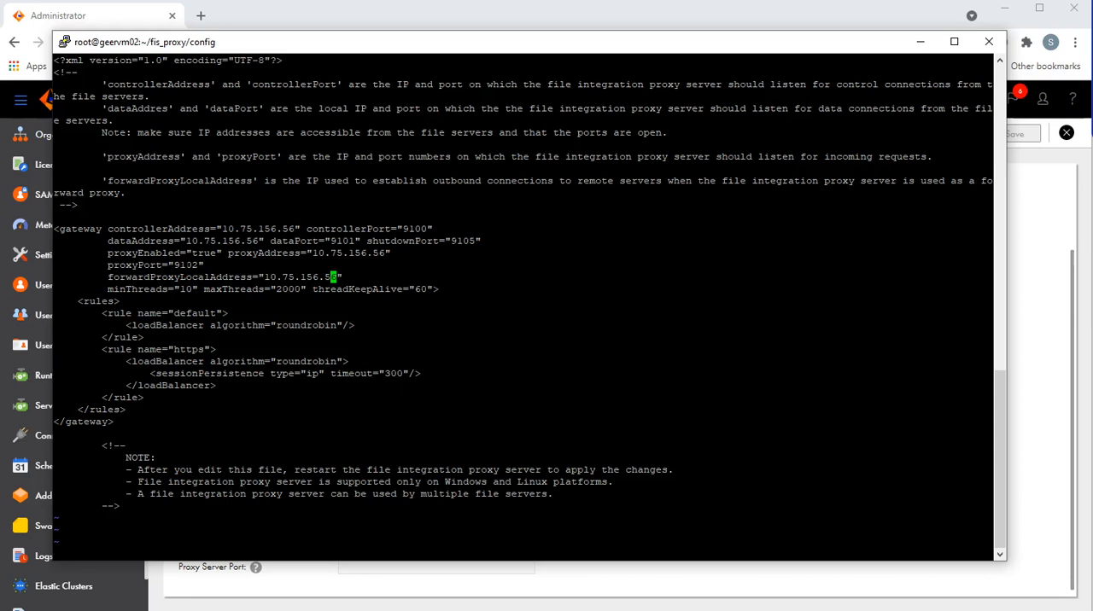
{"action": "key", "text": "shift+semicolon"}
{"action": "type", "text": "wq"}
{"action": "key", "text": "Return"}
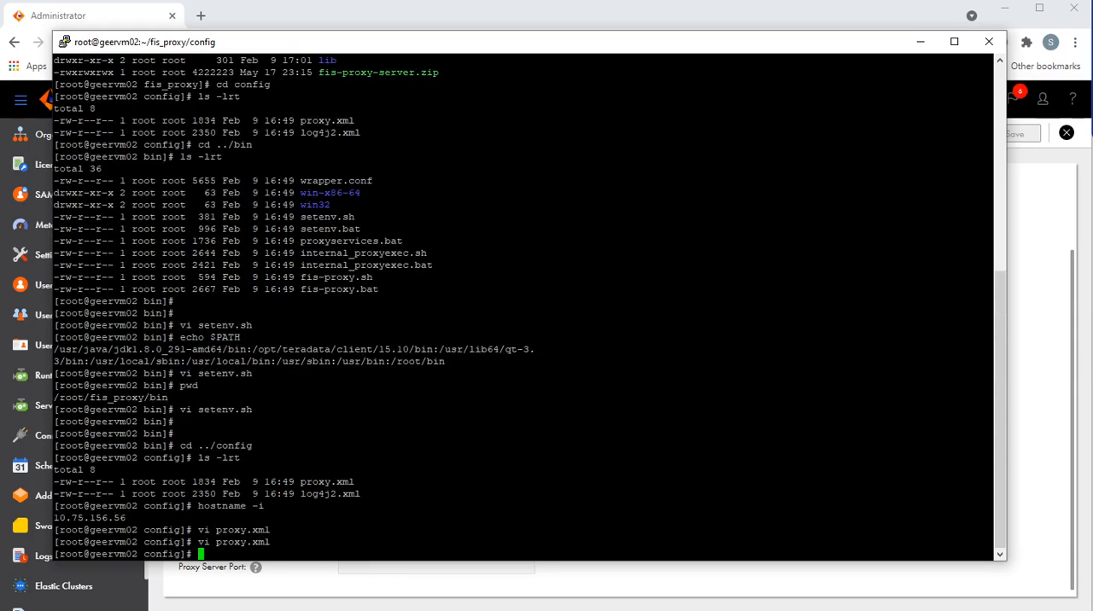
Step: Change to the ../bin directory and list its files with ls -lrt
{"action": "type", "text": "cd ../bin"}
{"action": "key", "text": "Return"}
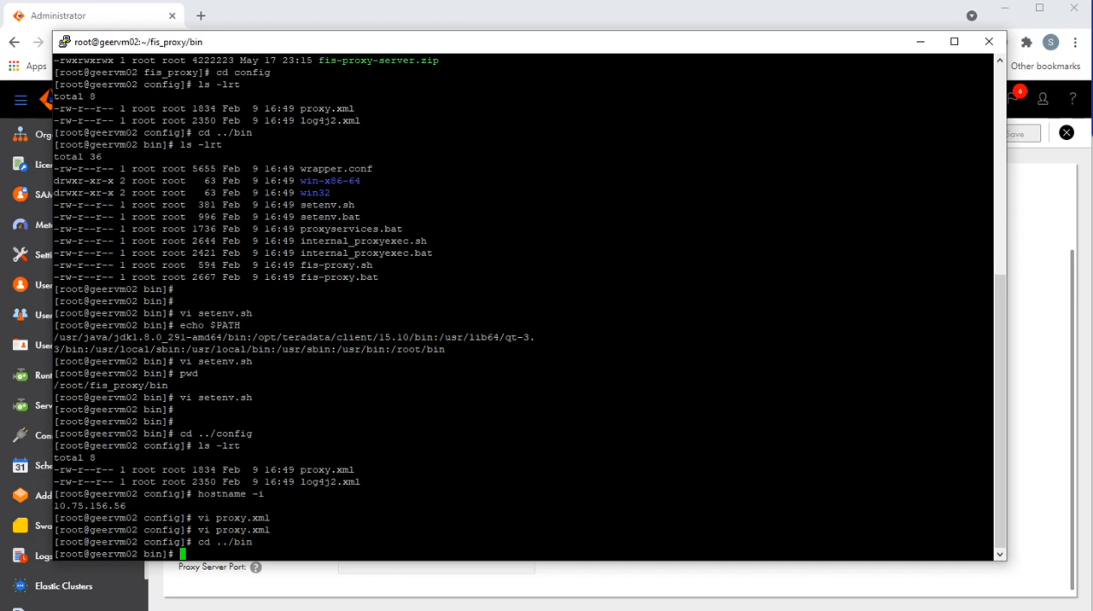
{"action": "type", "text": "ls -lrt"}
{"action": "key", "text": "Return"}
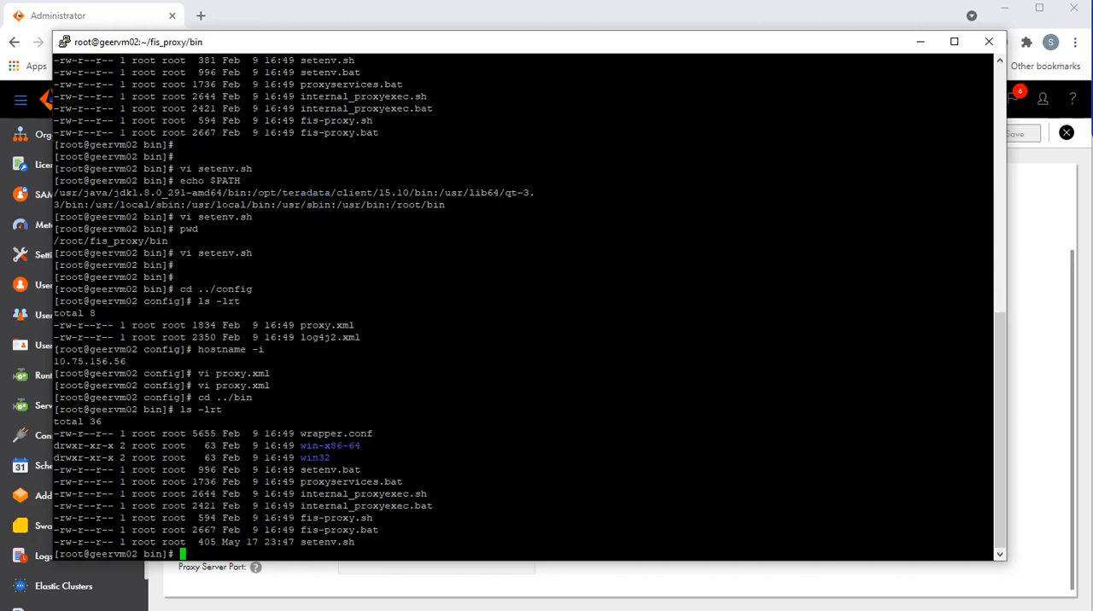
Step: Try to start the proxy server with ./fis-proxy.sh start
{"action": "type", "text": "./"}
{"action": "double_click", "coordinate": [316, 518]}
{"action": "right_click", "coordinate": [316, 518]}
{"action": "type", "text": "star"}
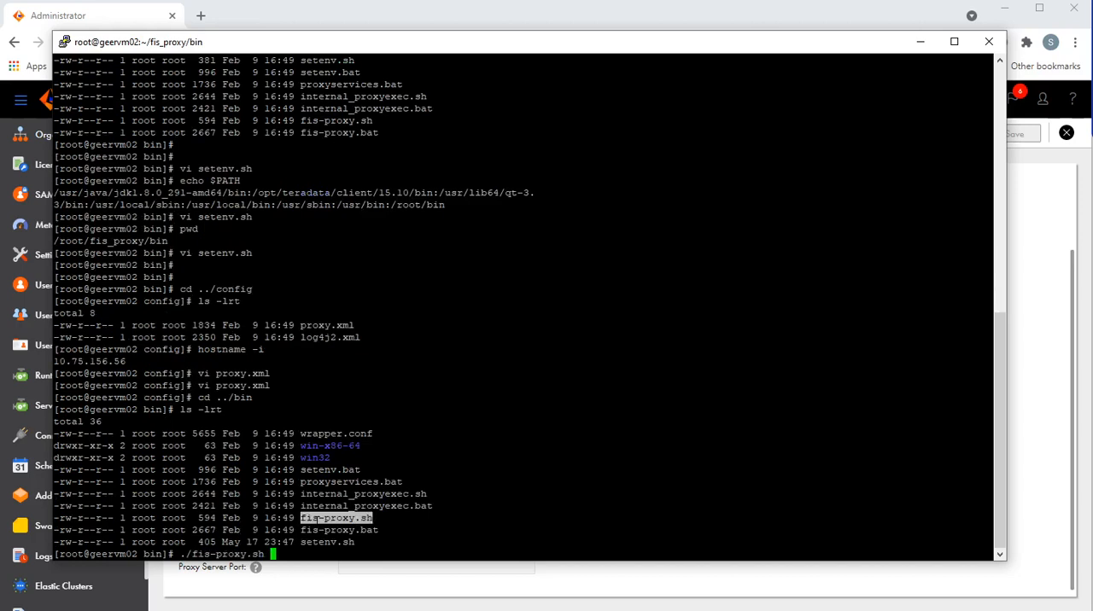
{"action": "type", "text": "t"}
{"action": "key", "text": "Return"}
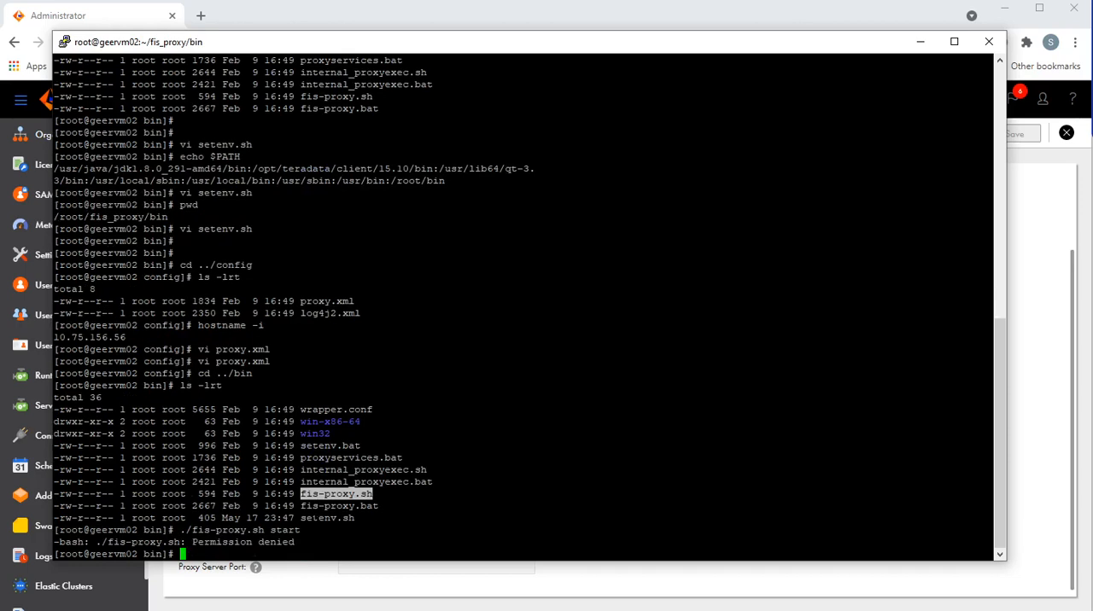
Step: Grant 777 permissions to the files in bin, and recursively to everything in the parent fis_proxy directory
{"action": "type", "text": "chmod 777 *"}
{"action": "key", "text": "Return"}
{"action": "type", "text": "cd .."}
{"action": "key", "text": "Return"}
{"action": "type", "text": "chmod -"}
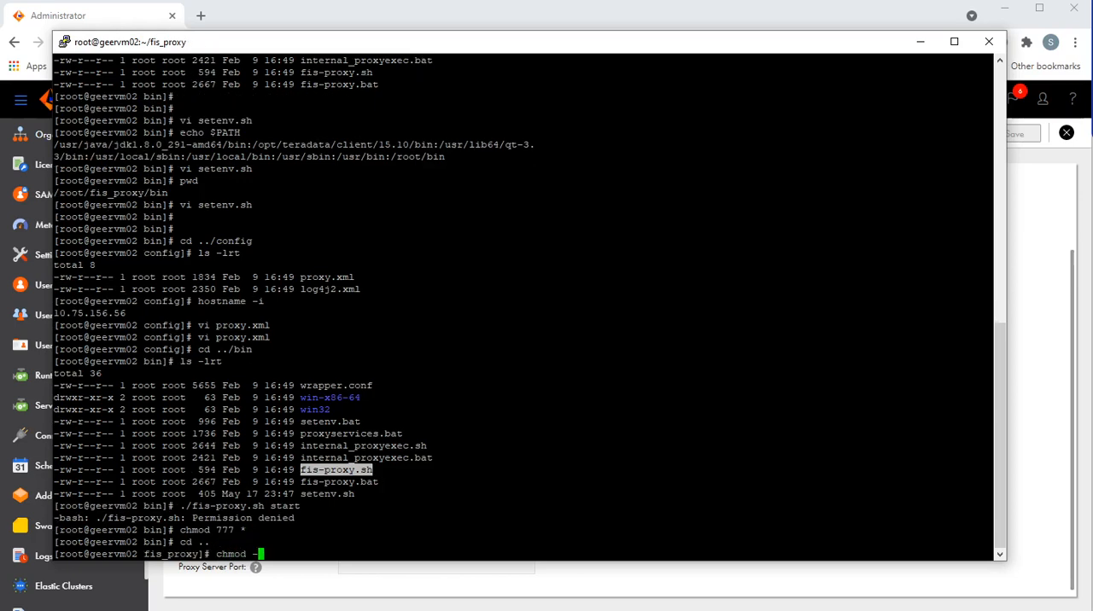
{"action": "type", "text": "R 777 *"}
{"action": "key", "text": "Return"}
Step: Return to the bin directory and start the proxy server with ./fis-proxy.sh start
{"action": "type", "text": "cd bin"}
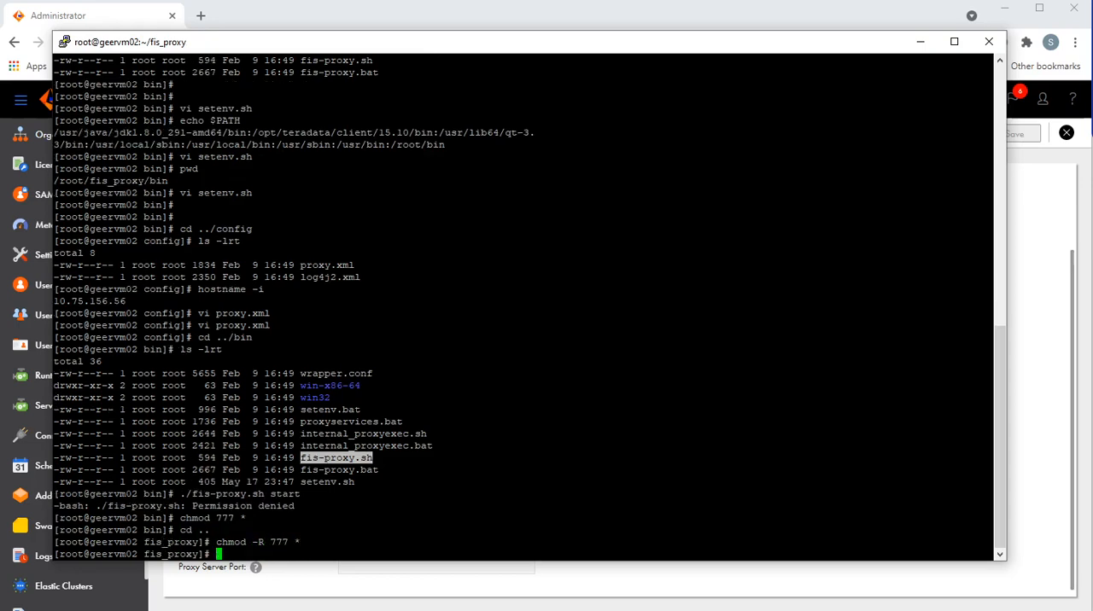
{"action": "key", "text": "Return"}
{"action": "type", "text": "./fis-proxy.sh start"}
{"action": "key", "text": "Return"}
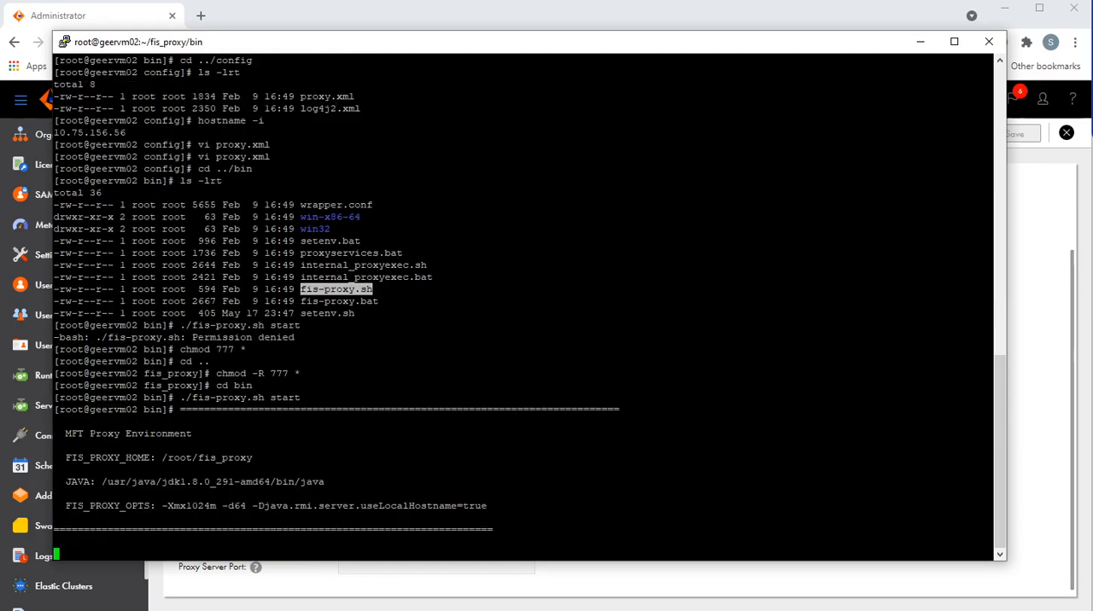
Step: Check for the running proxy server process with ps -ef |grep fis
{"action": "key", "text": "Return"}
{"action": "key", "text": "Return"}
{"action": "key", "text": "Return"}
{"action": "type", "text": "ps -ef |grep fis"}
{"action": "key", "text": "Return"}
Step: List the ports used by proxy process 5854 with netstat -tulpn | grep 5854 and highlight port 9102
{"action": "key", "text": "Return"}
{"action": "key", "text": "Return"}
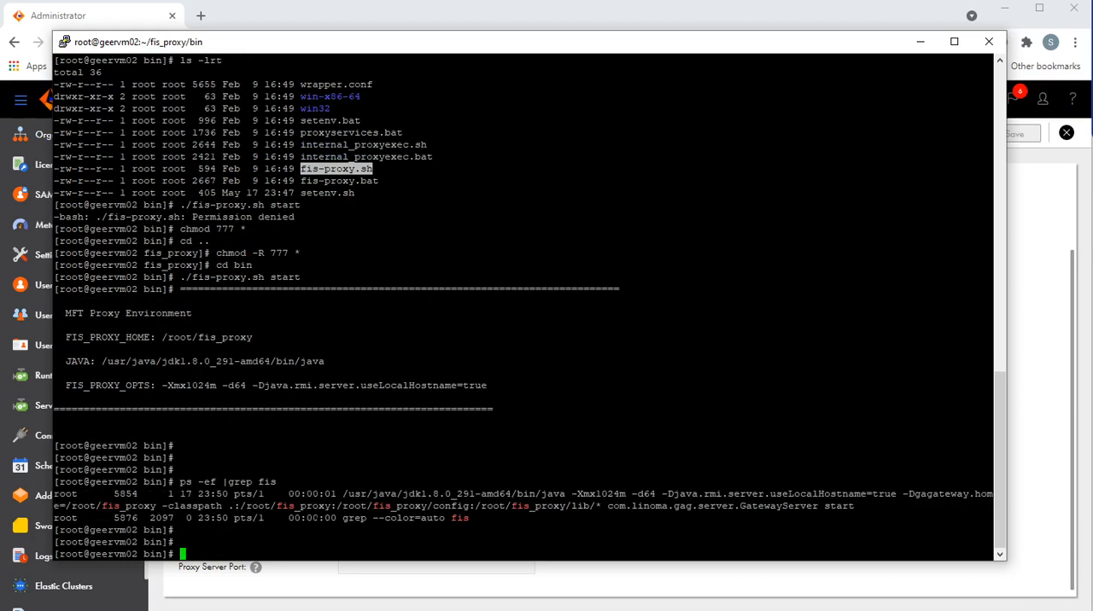
{"action": "double_click", "coordinate": [126, 494]}
{"action": "key", "text": "ctrl+c"}
{"action": "type", "text": "netstat -tulpn | grep"}
{"action": "right_click", "coordinate": [134, 494]}
{"action": "key", "text": "Return"}
{"action": "key", "text": "Return"}
{"action": "key", "text": "Return"}
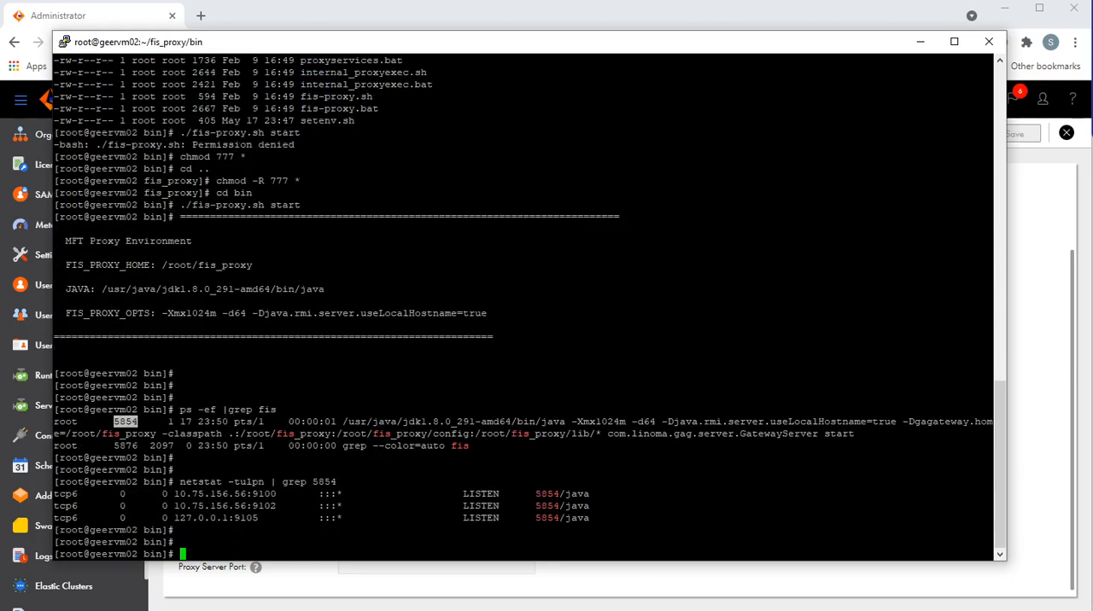
{"action": "double_click", "coordinate": [256, 507]}
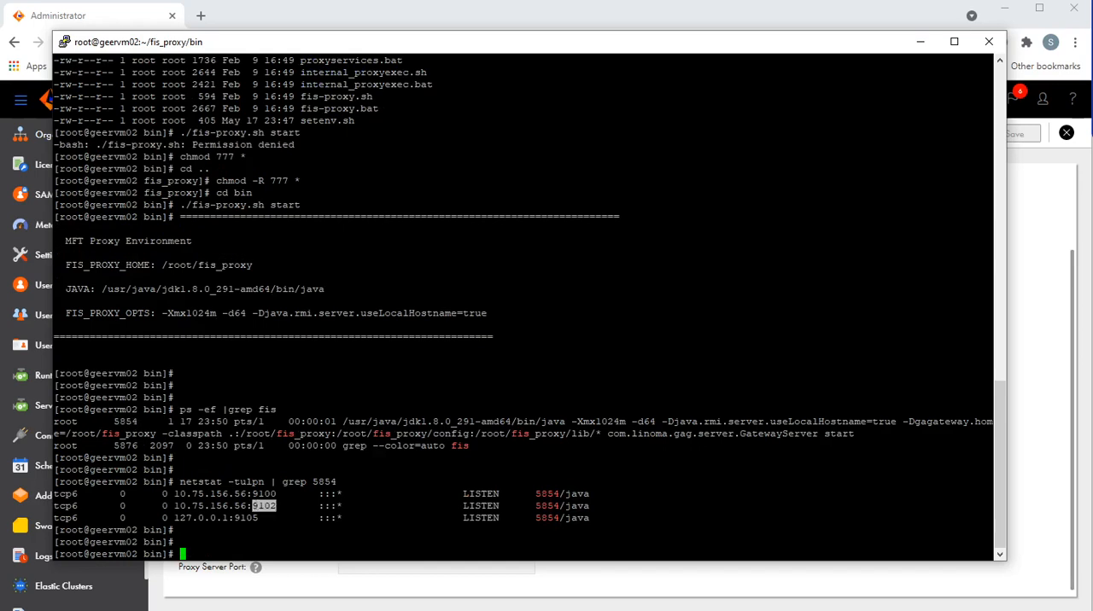
{"action": "left_click", "coordinate": [261, 507]}
Step: Print the proxy machine's IP address with hostname -i and copy it
{"action": "type", "text": "hostname -i"}
{"action": "key", "text": "Return"}
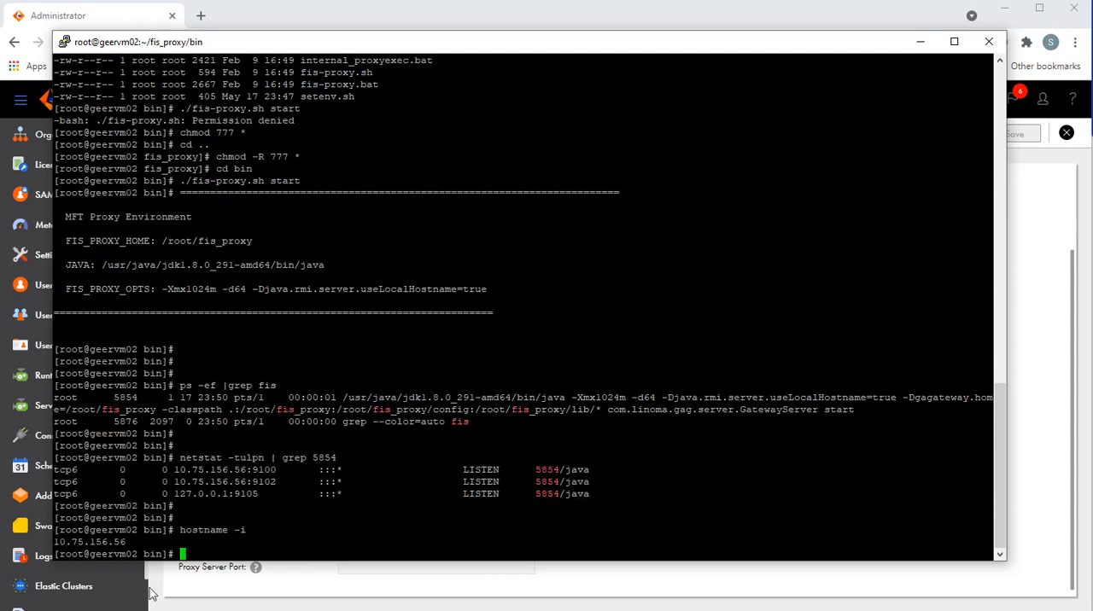
{"action": "double_click", "coordinate": [101, 541]}
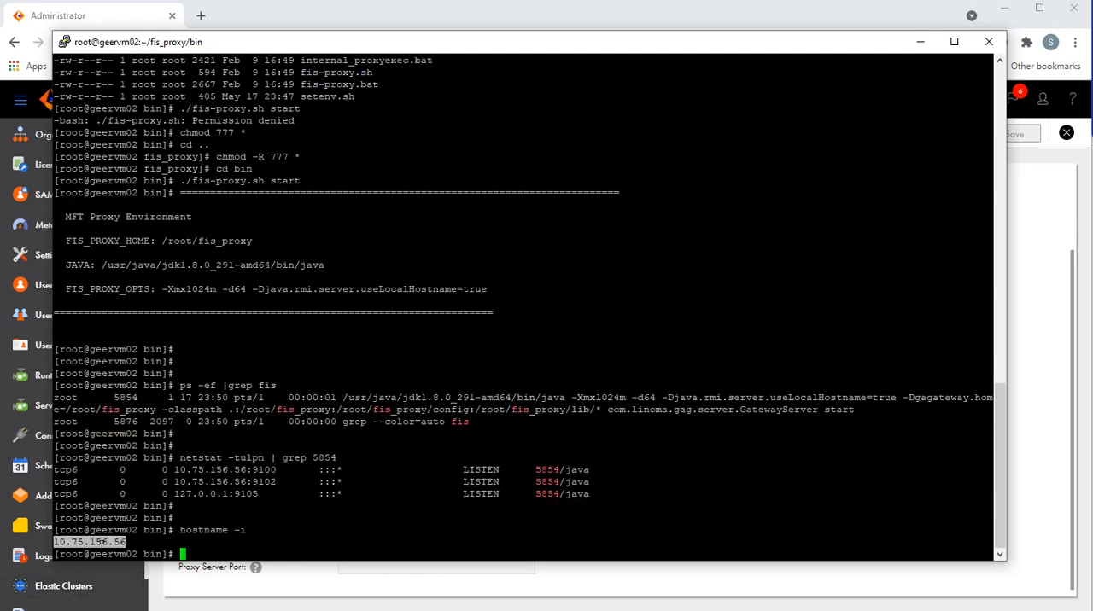
Step: In the SFTP_certificate_authentication connection, enable the File Integration Proxy Server with host name 10.75.156.56 and port 9102
{"action": "left_click", "coordinate": [919, 41]}
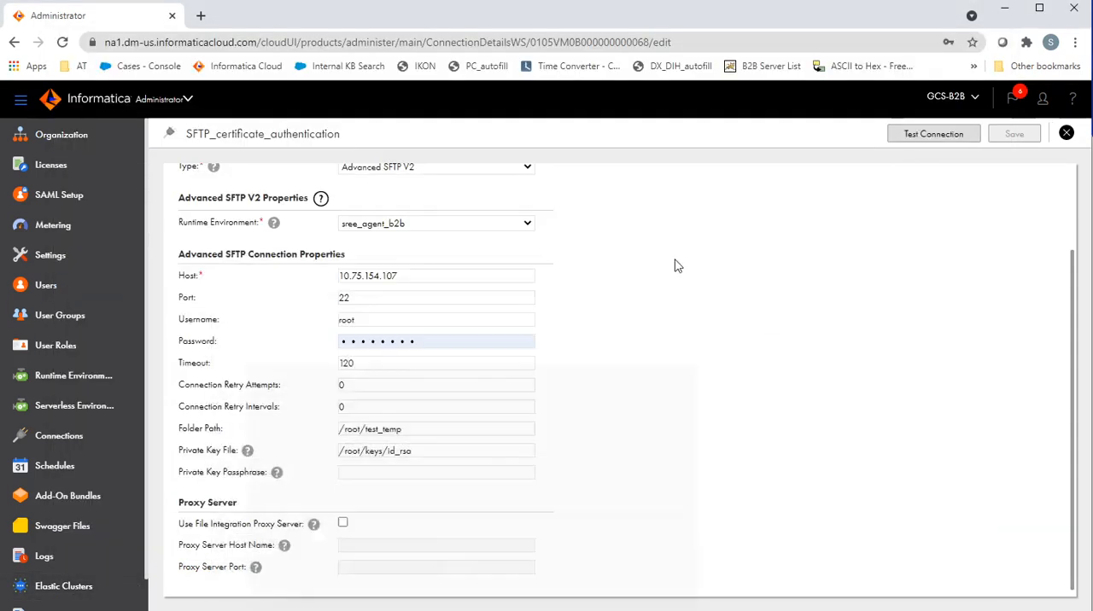
{"action": "left_click", "coordinate": [343, 524]}
{"action": "left_click", "coordinate": [354, 544]}
{"action": "type", "text": "10.75.156.56"}
{"action": "left_click", "coordinate": [361, 566]}
{"action": "type", "text": "9102"}
Step: Test the SFTP_certificate_authentication connection and save it
{"action": "scroll", "coordinate": [871, 382], "scroll_direction": "up", "scroll_amount": 3}
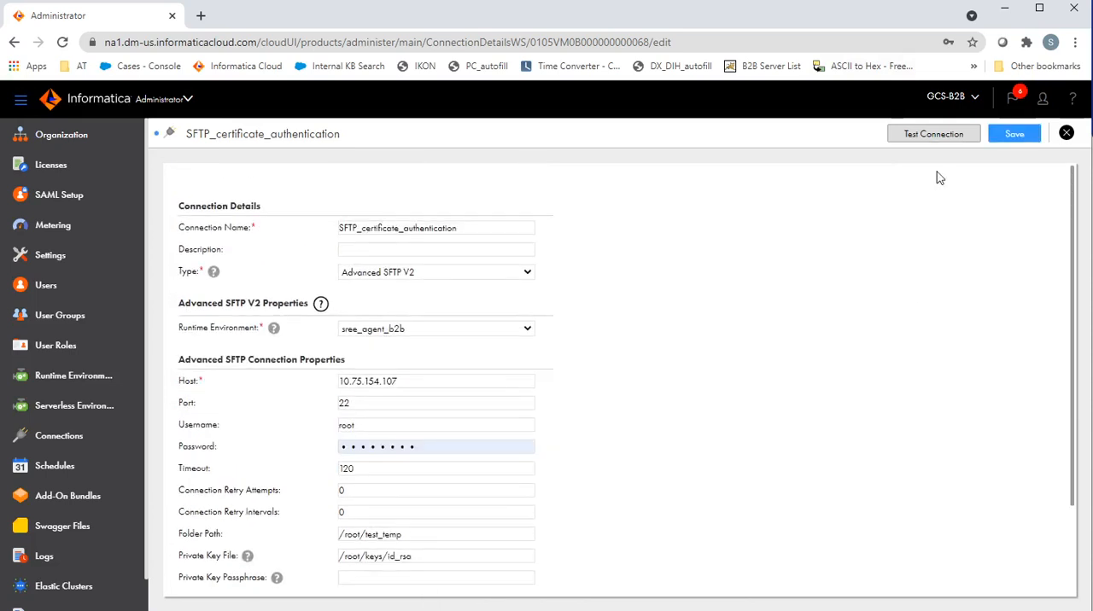
{"action": "left_click", "coordinate": [933, 134]}
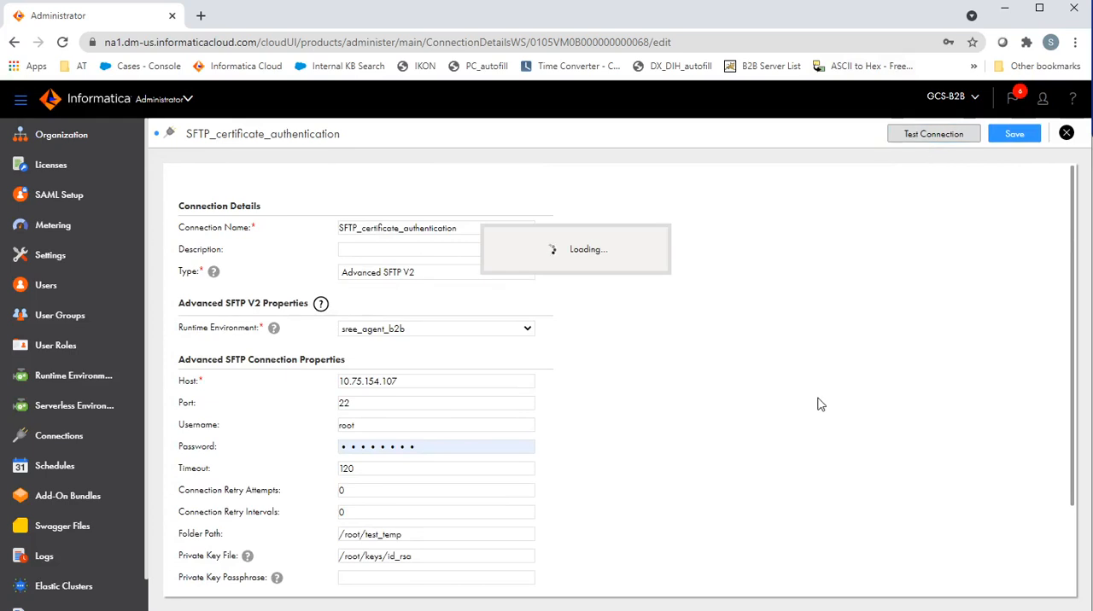
{"action": "left_click", "coordinate": [1027, 137]}
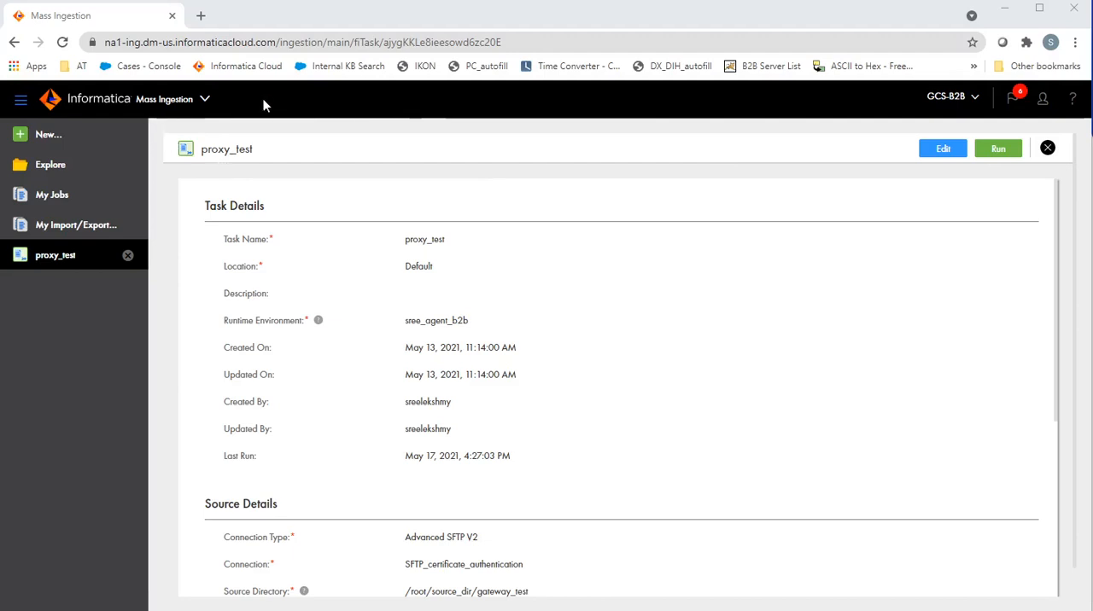
Step: Review the source and target details of the proxy_test mass ingestion task and run it
{"action": "scroll", "coordinate": [409, 373], "scroll_direction": "down", "scroll_amount": 2}
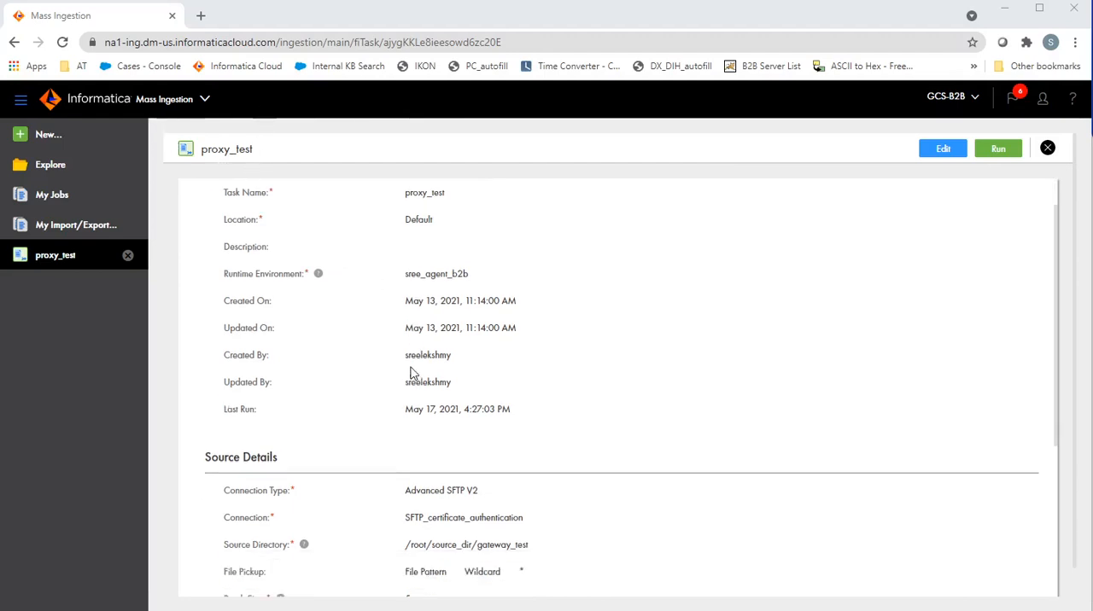
{"action": "scroll", "coordinate": [483, 325], "scroll_direction": "down", "scroll_amount": 2}
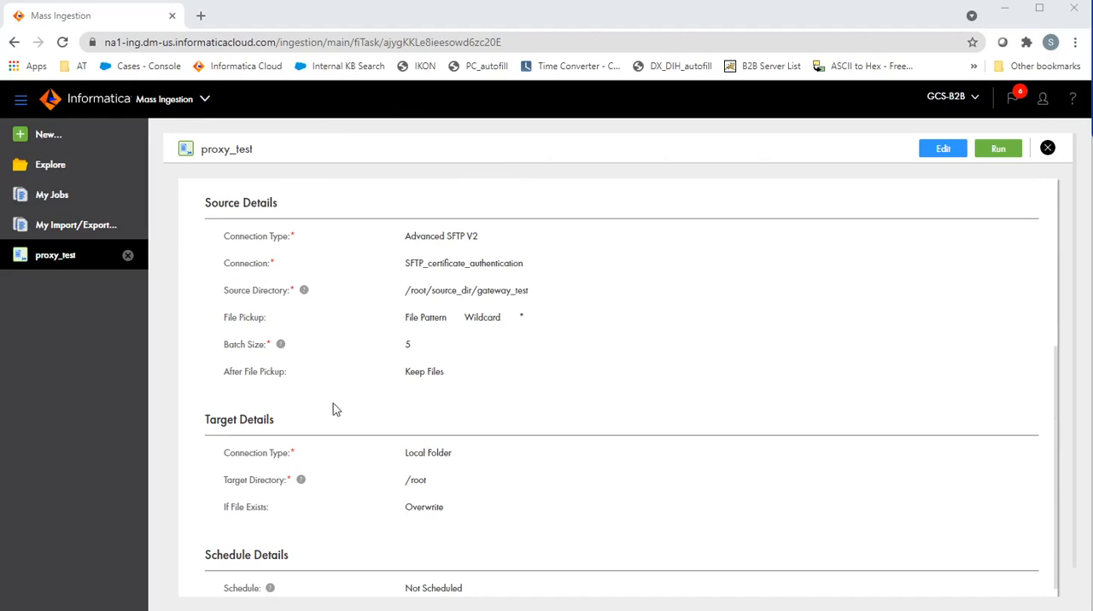
{"action": "scroll", "coordinate": [605, 422], "scroll_direction": "up", "scroll_amount": 4}
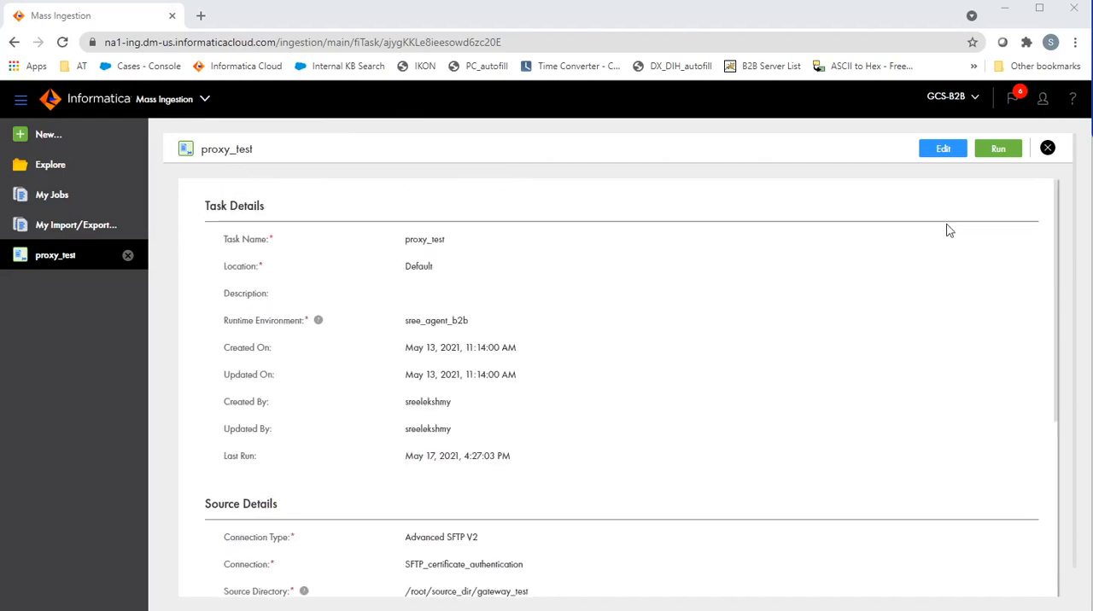
{"action": "left_click", "coordinate": [998, 150]}
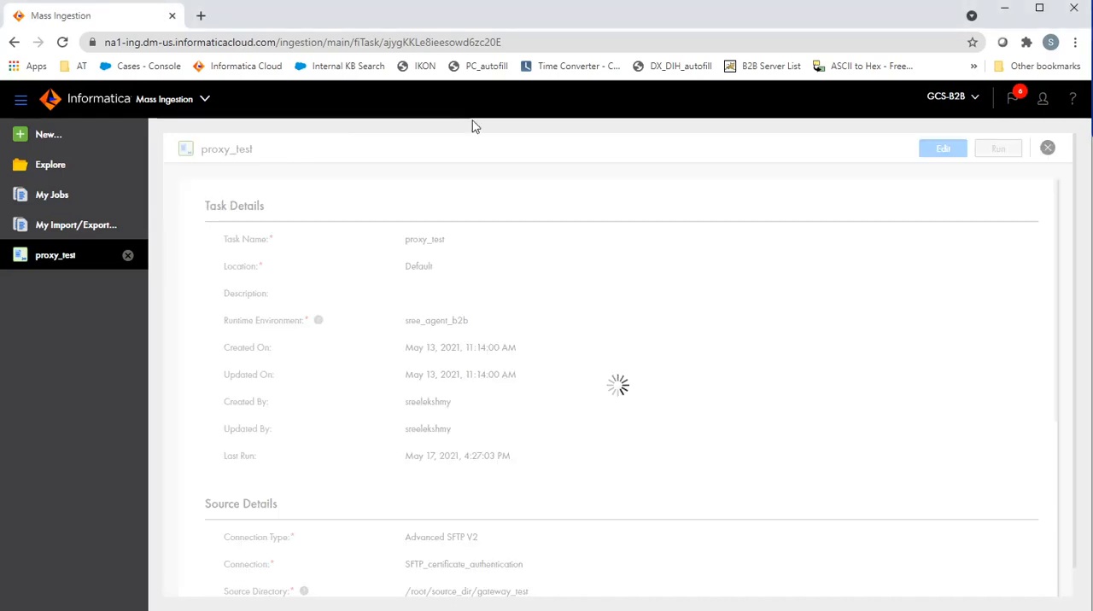
Step: Open the latest proxy_test job, proxy_test-50783, from the job list, download its session log and open the file in glogg
{"action": "left_click", "coordinate": [80, 205]}
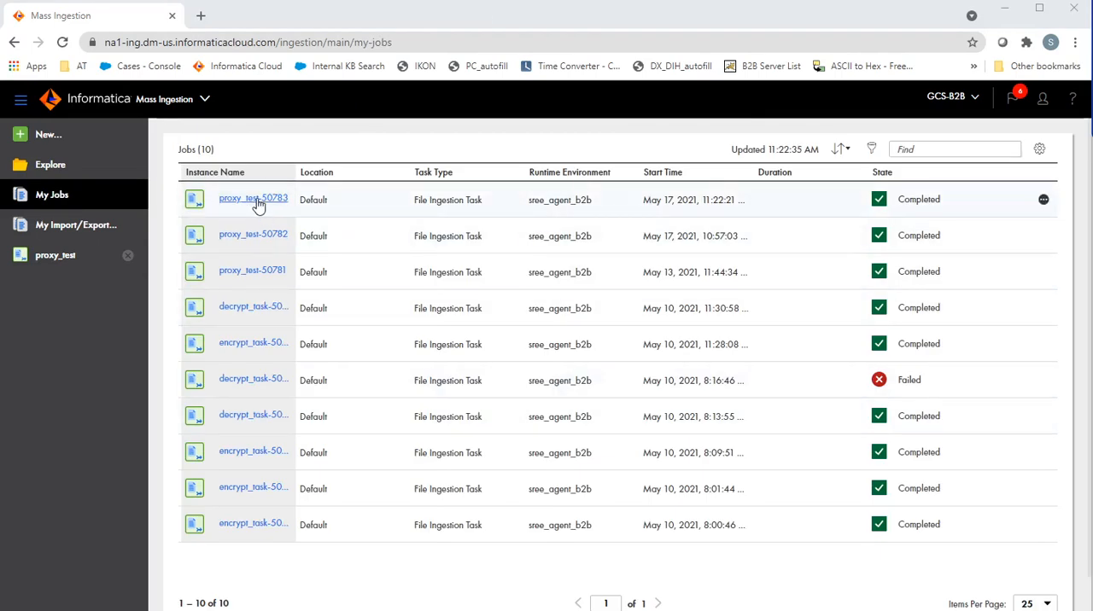
{"action": "left_click", "coordinate": [256, 201]}
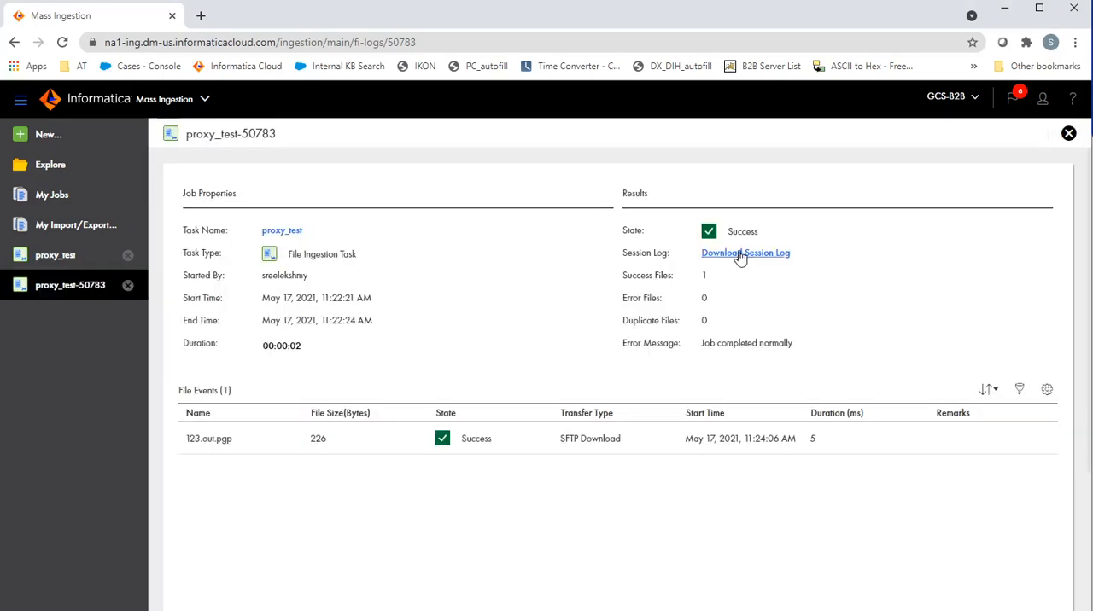
{"action": "left_click", "coordinate": [739, 254]}
{"action": "left_click", "coordinate": [609, 380]}
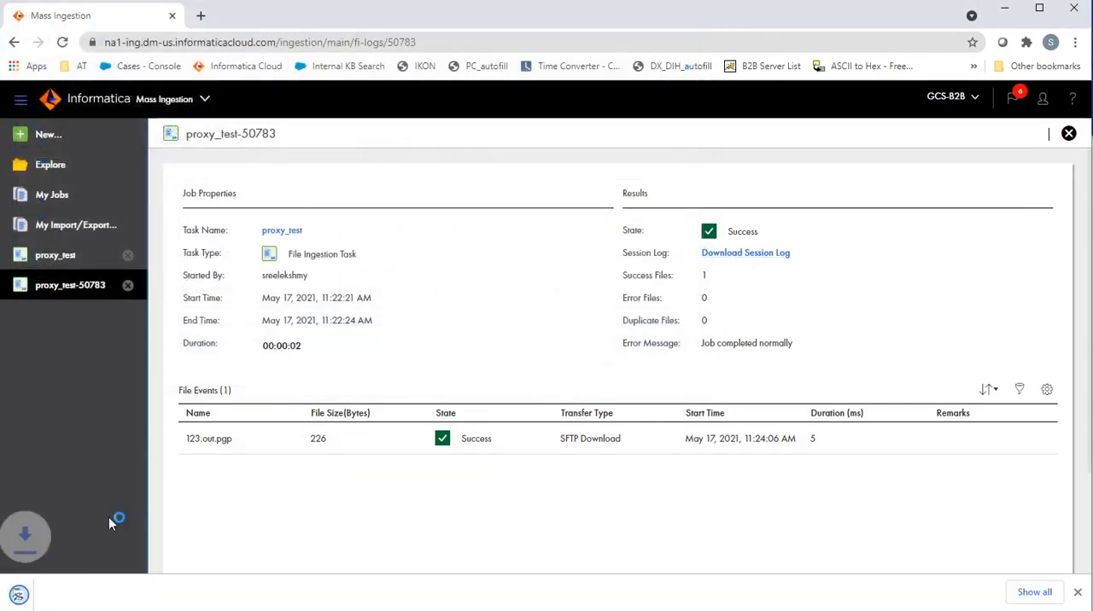
{"action": "left_click", "coordinate": [21, 598]}
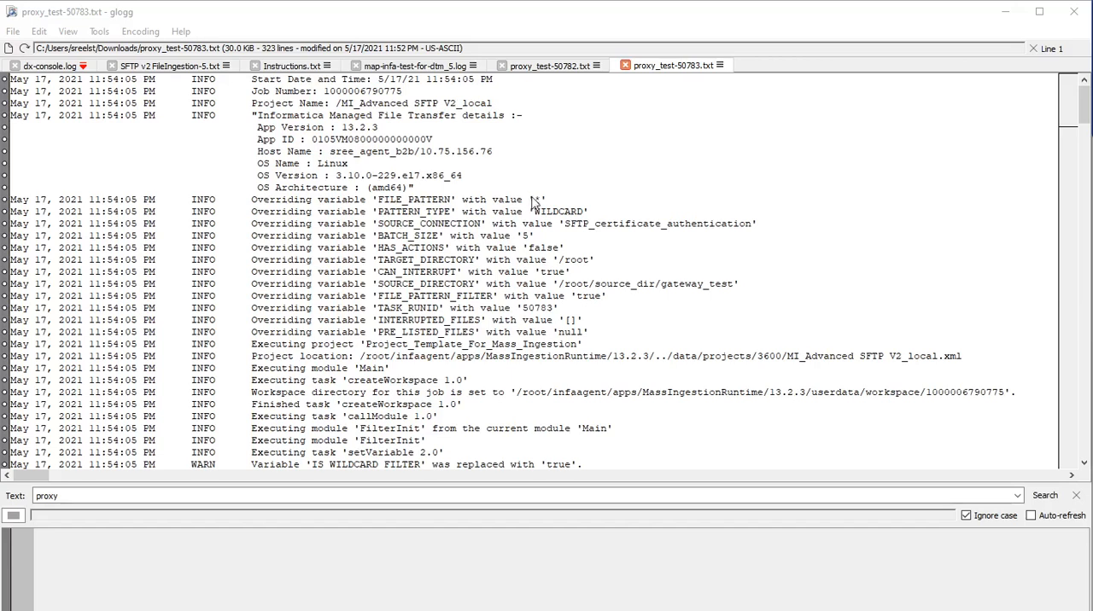
Step: Search the session log for "proxy" and examine the matching entry and the SFTP server connection entry following it
{"action": "left_click", "coordinate": [67, 495]}
{"action": "key", "text": "Return"}
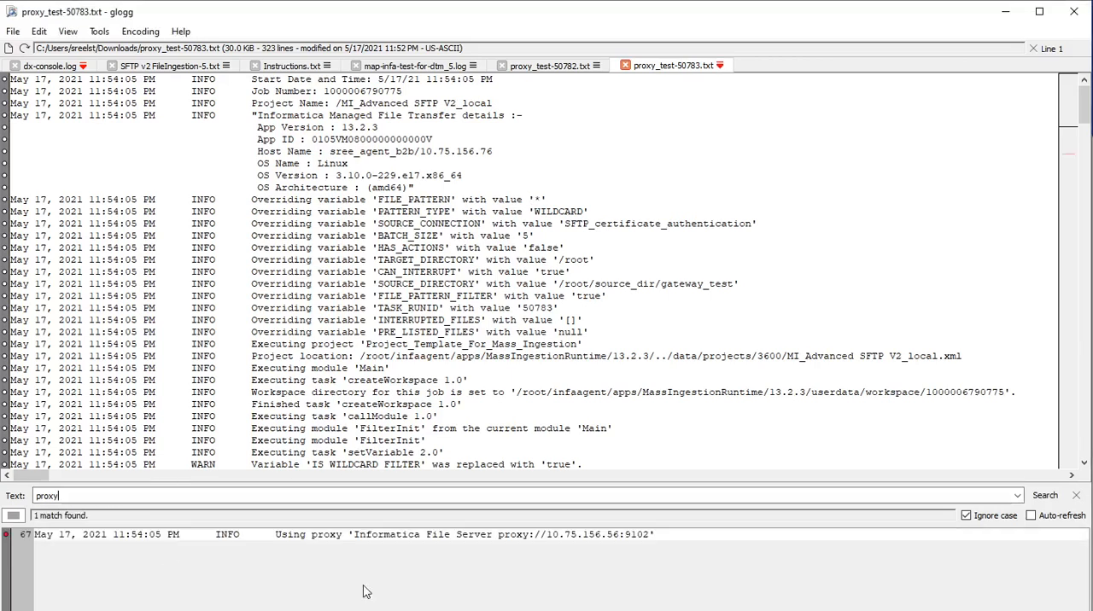
{"action": "double_click", "coordinate": [389, 536]}
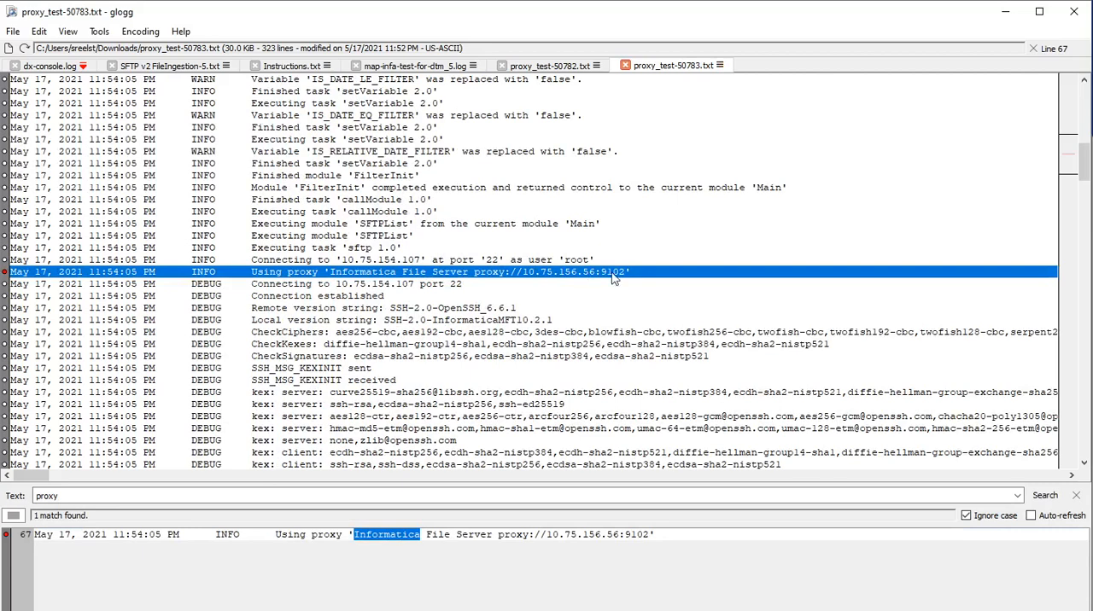
{"action": "left_click", "coordinate": [382, 290]}
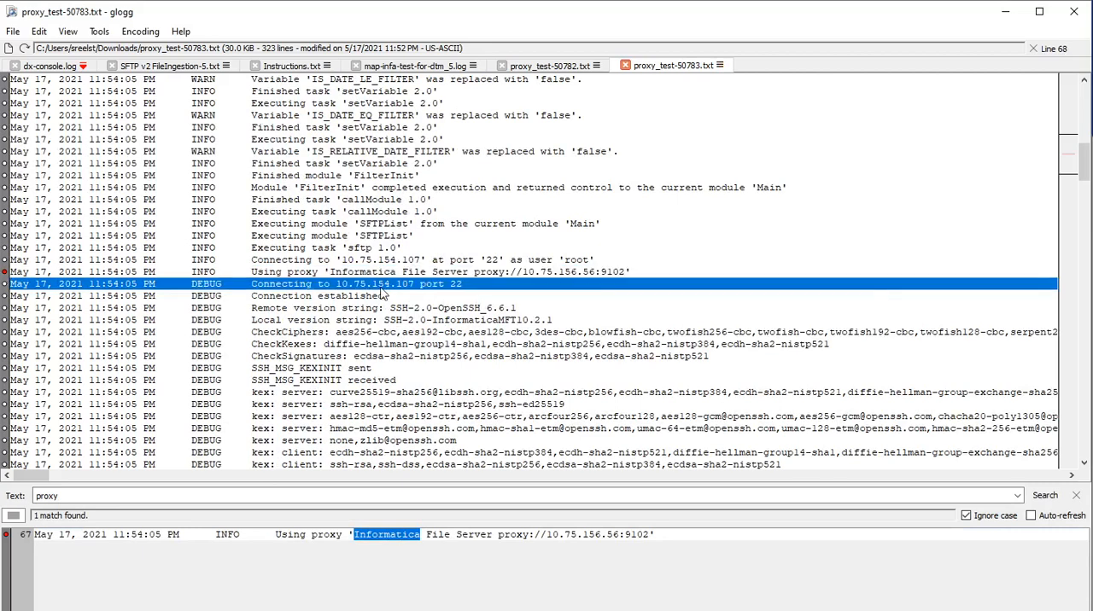
{"action": "double_click", "coordinate": [381, 284]}
{"action": "double_click", "coordinate": [457, 284]}
Step: Examine the rest of the session log, checking the source and target paths in the 123.out.pgp download entry
{"action": "scroll", "coordinate": [525, 381], "scroll_direction": "down", "scroll_amount": 6}
{"action": "scroll", "coordinate": [525, 381], "scroll_direction": "down", "scroll_amount": 20}
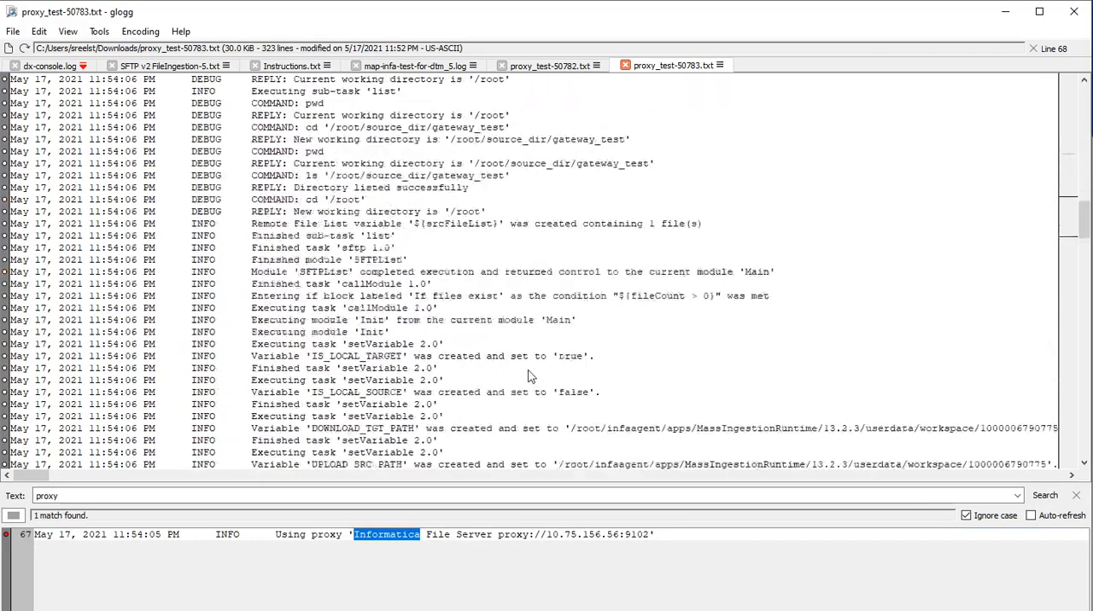
{"action": "scroll", "coordinate": [535, 359], "scroll_direction": "down", "scroll_amount": 12}
{"action": "scroll", "coordinate": [533, 356], "scroll_direction": "up", "scroll_amount": 1}
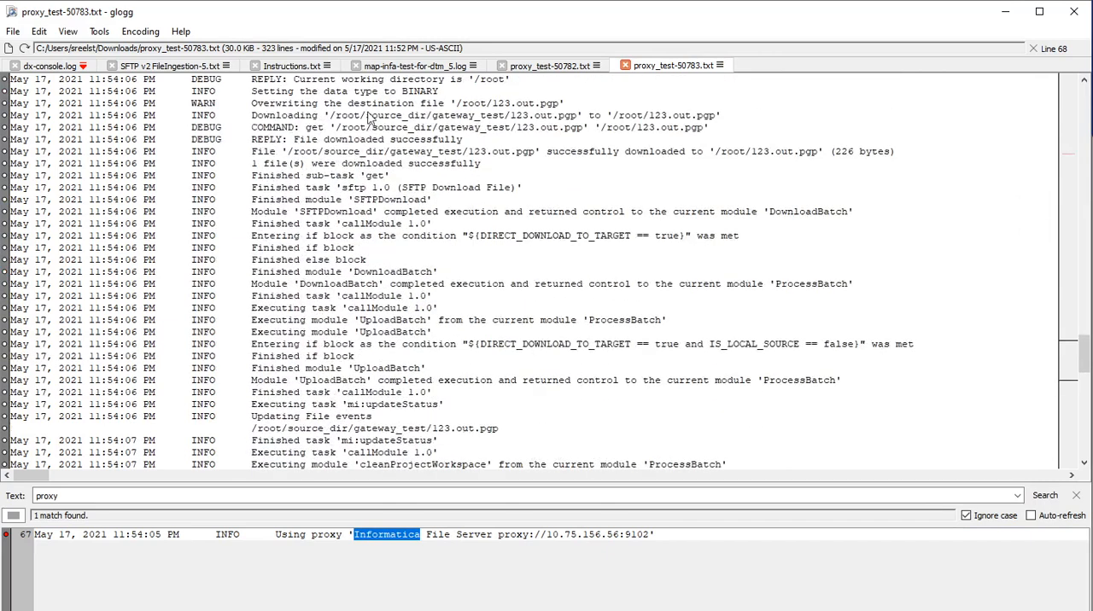
{"action": "double_click", "coordinate": [423, 117]}
{"action": "left_click", "coordinate": [334, 117]}
{"action": "left_click_drag", "start_coordinate": [563, 122], "coordinate": [559, 134]}
{"action": "left_click", "coordinate": [624, 118]}
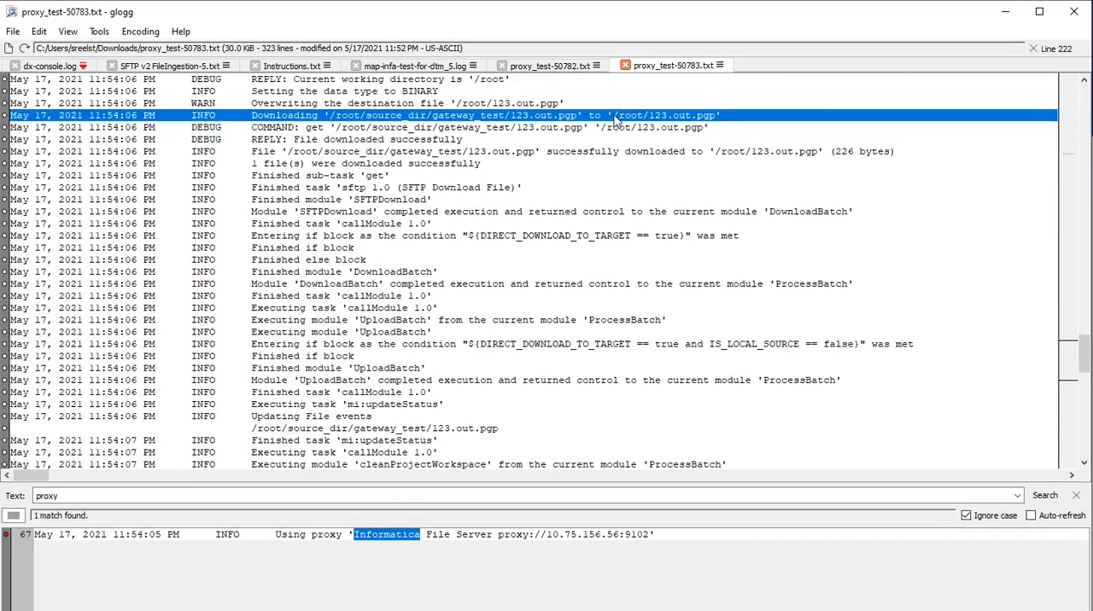
{"action": "scroll", "coordinate": [663, 243], "scroll_direction": "down", "scroll_amount": 16}
{"action": "scroll", "coordinate": [664, 284], "scroll_direction": "down", "scroll_amount": 7}
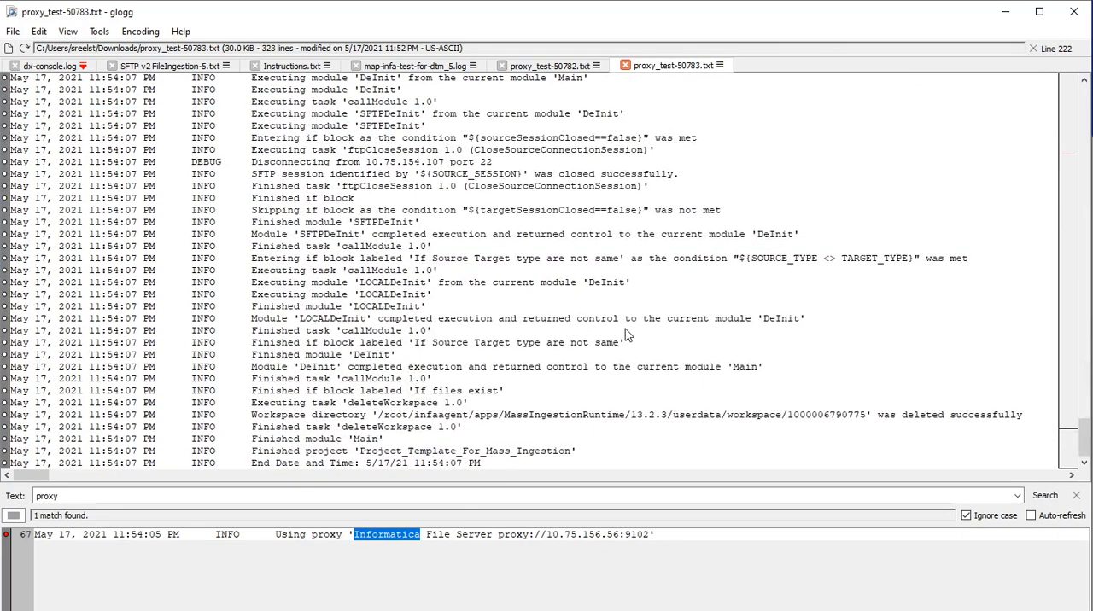
{"action": "scroll", "coordinate": [625, 329], "scroll_direction": "up", "scroll_amount": 20}
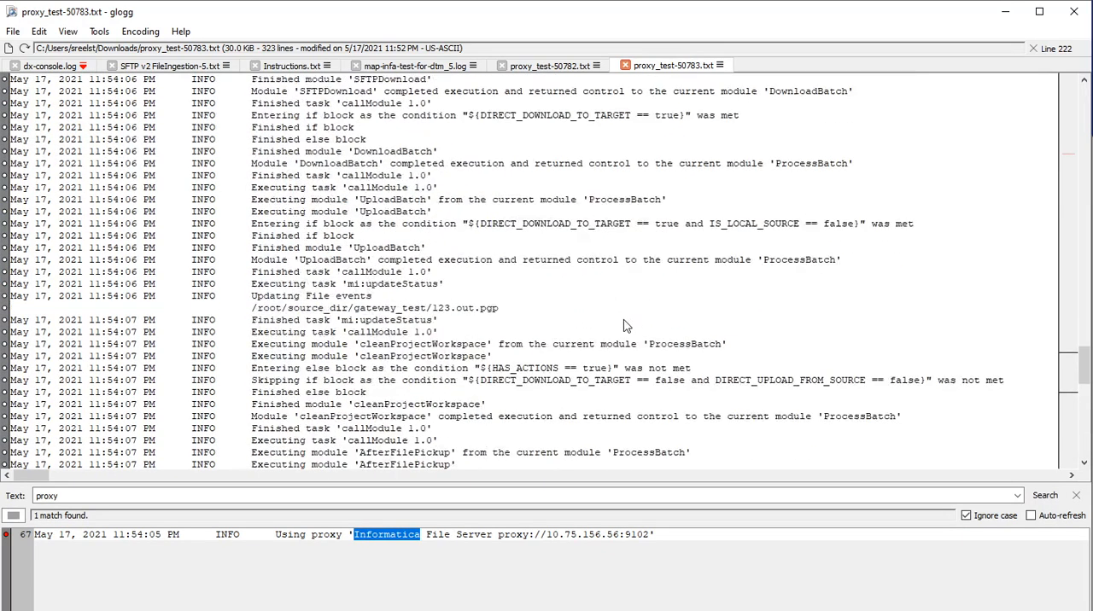
{"action": "scroll", "coordinate": [623, 326], "scroll_direction": "up", "scroll_amount": 7}
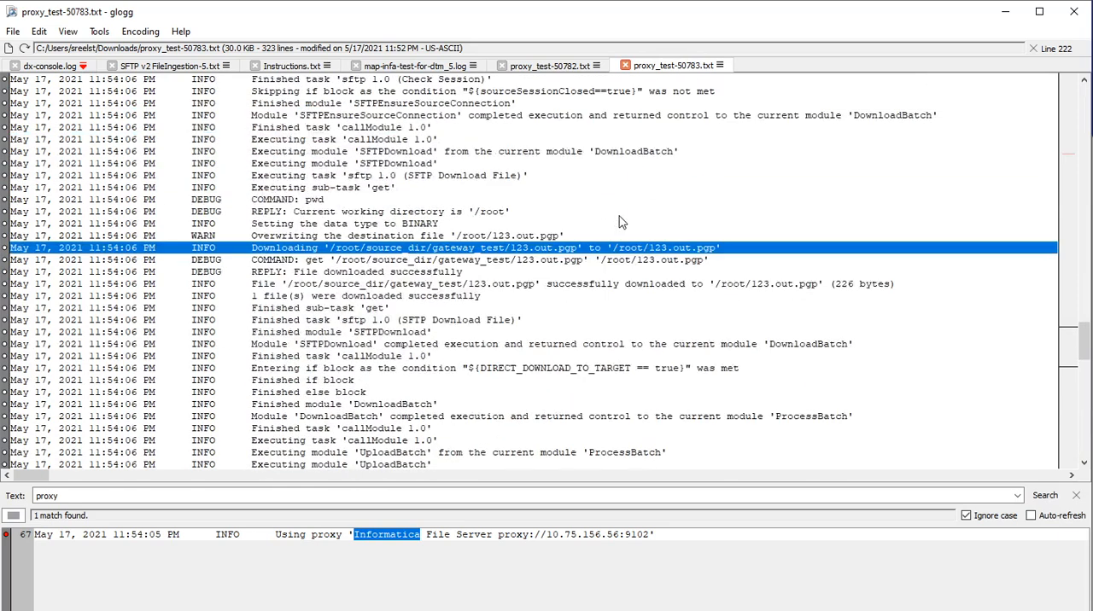